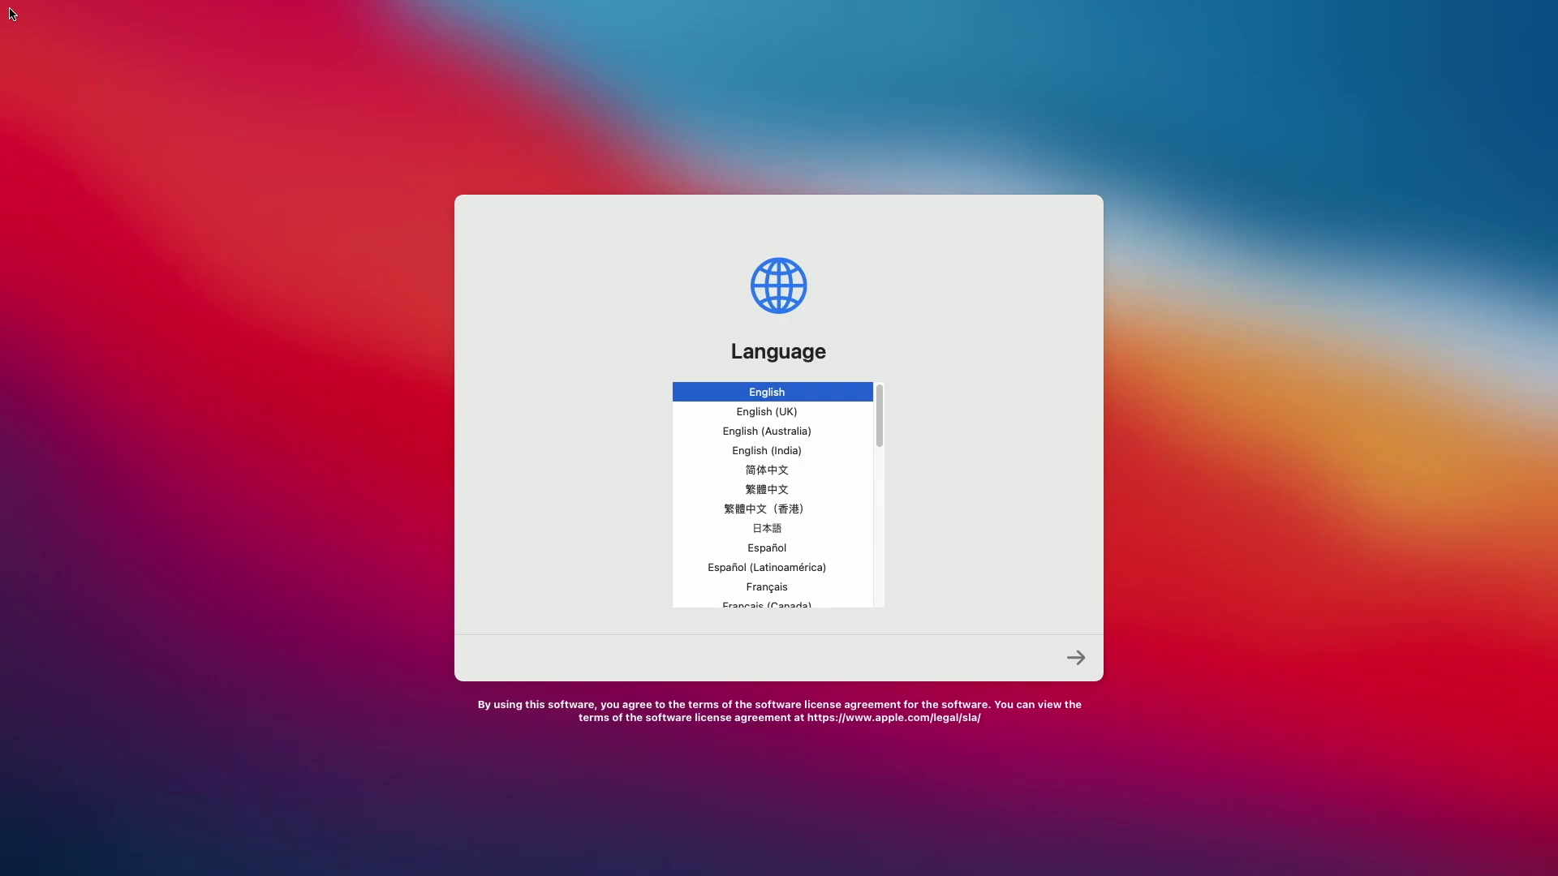
Accept English as the language, then select United States from the country list
{"action": "key", "text": "Return"}
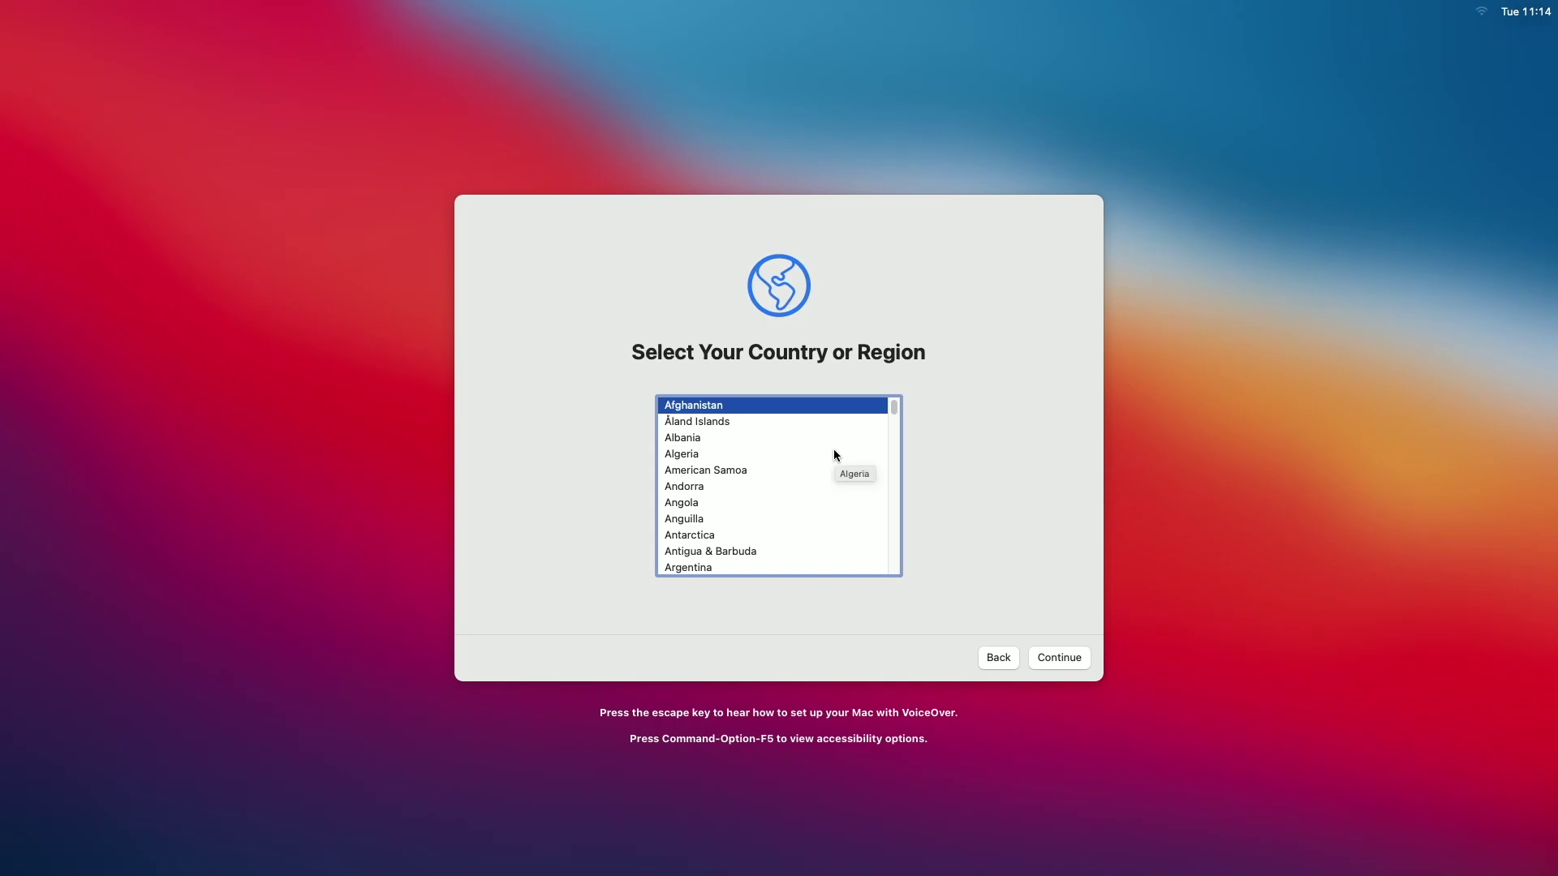
{"action": "scroll", "coordinate": [834, 453], "scroll_direction": "down", "scroll_amount": 5}
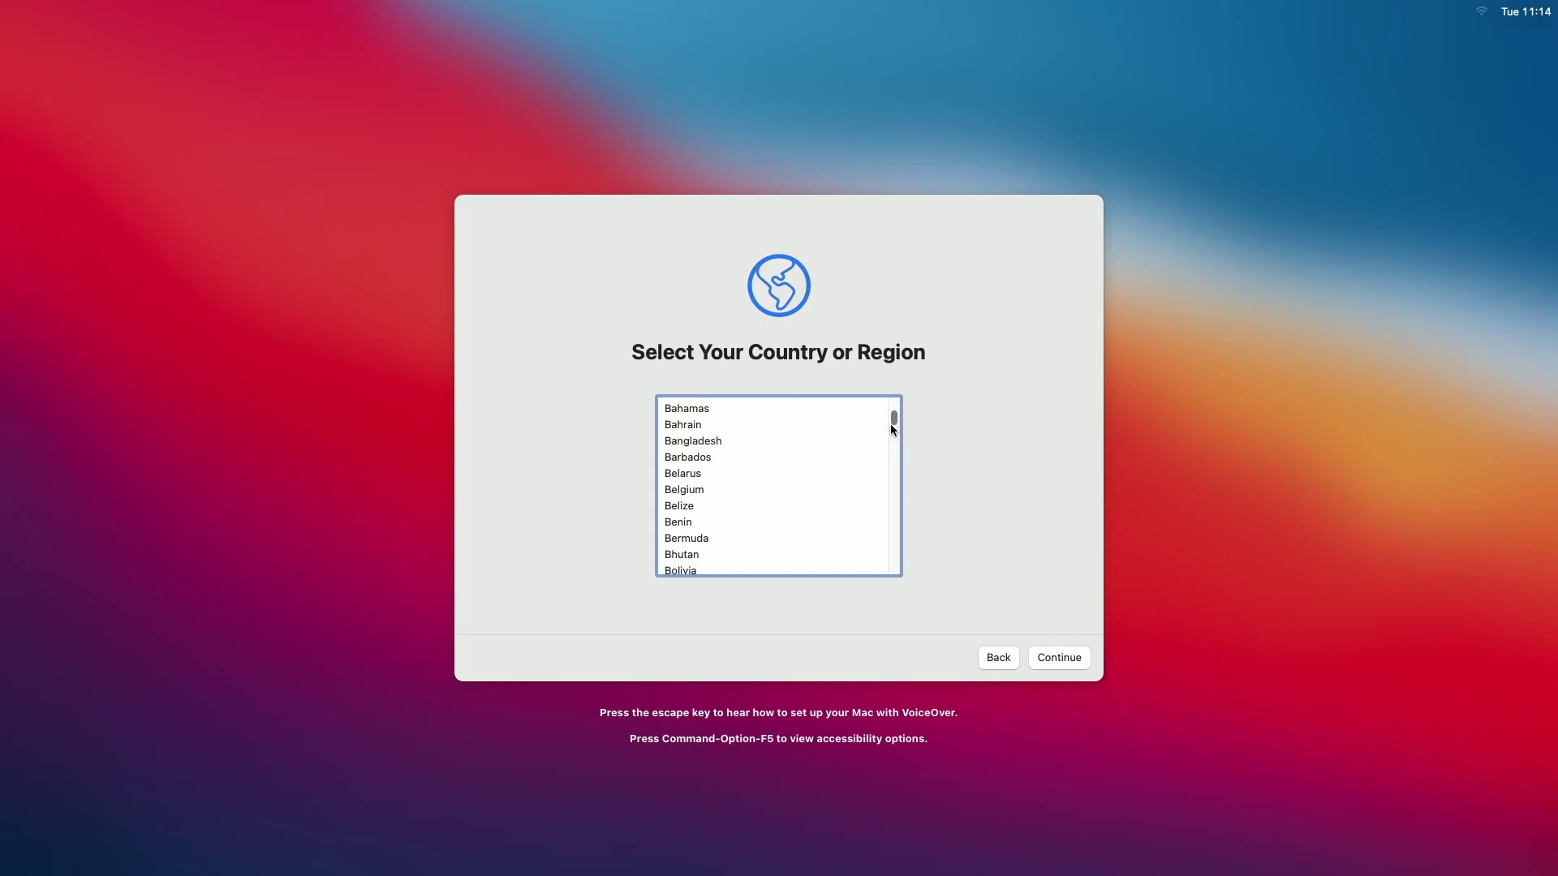
{"action": "key", "text": "u"}
{"action": "scroll", "coordinate": [869, 438], "scroll_direction": "down", "scroll_amount": 1}
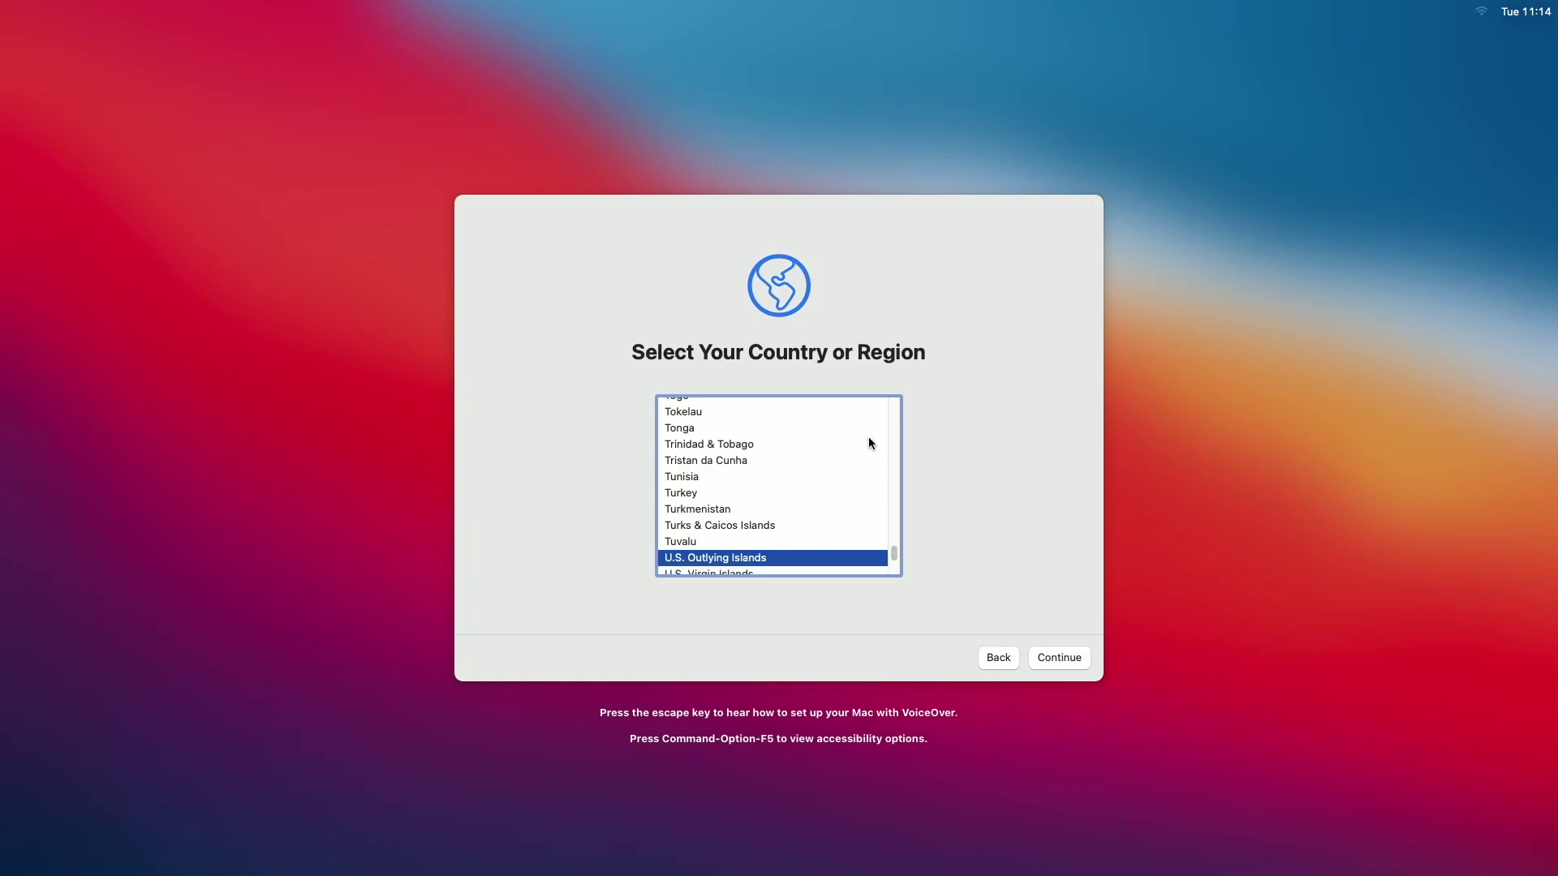
{"action": "scroll", "coordinate": [841, 490], "scroll_direction": "down", "scroll_amount": 5}
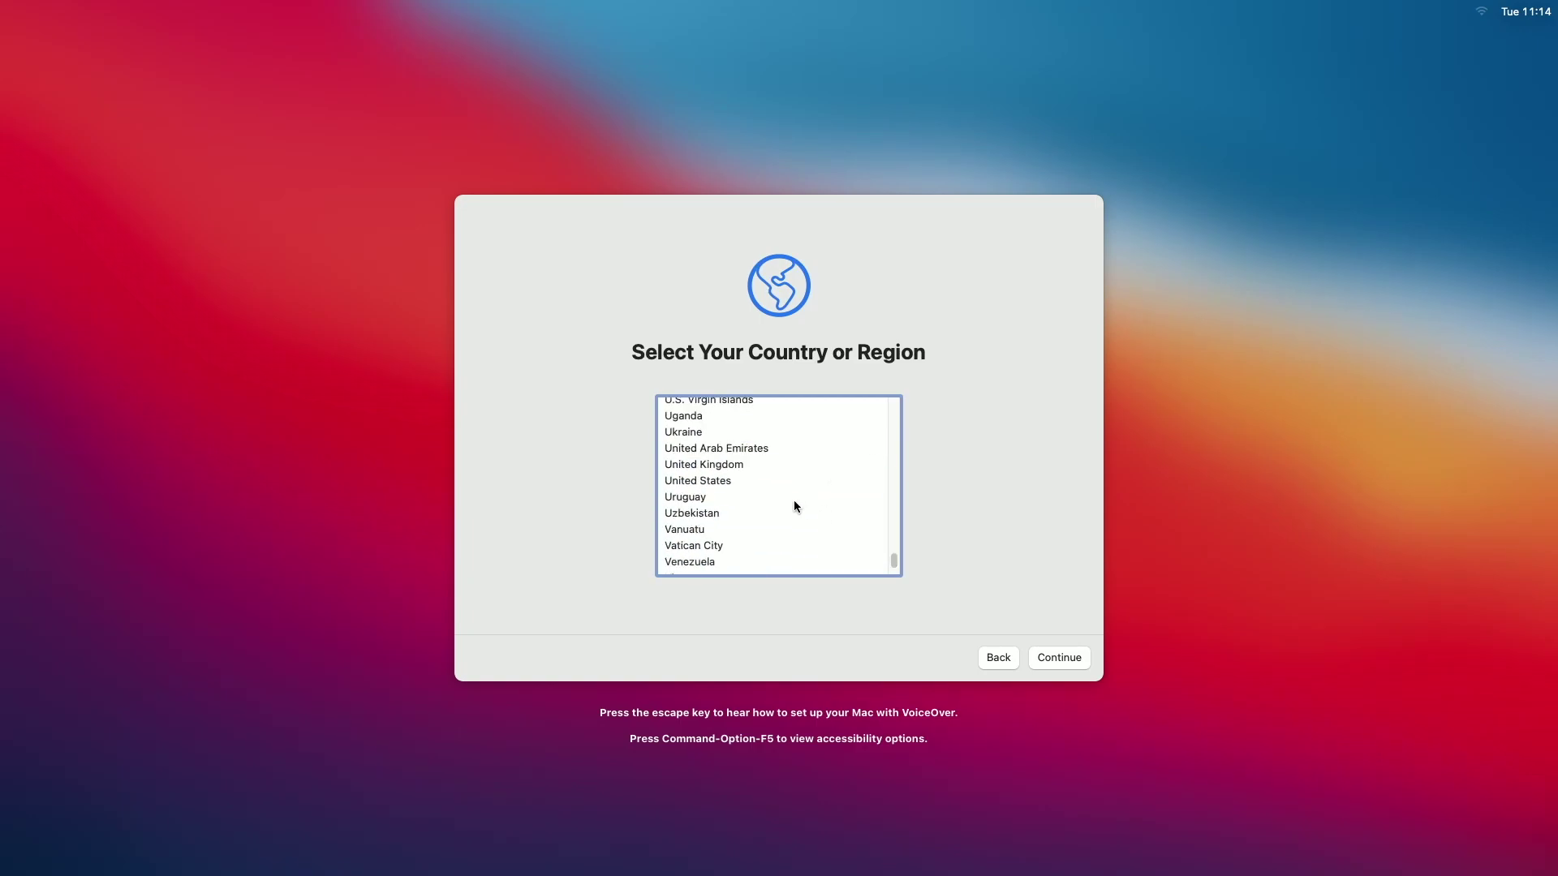
{"action": "left_click", "coordinate": [757, 482]}
Confirm United States, accept English (US) language and input settings, and skip Accessibility
{"action": "left_click", "coordinate": [1059, 658]}
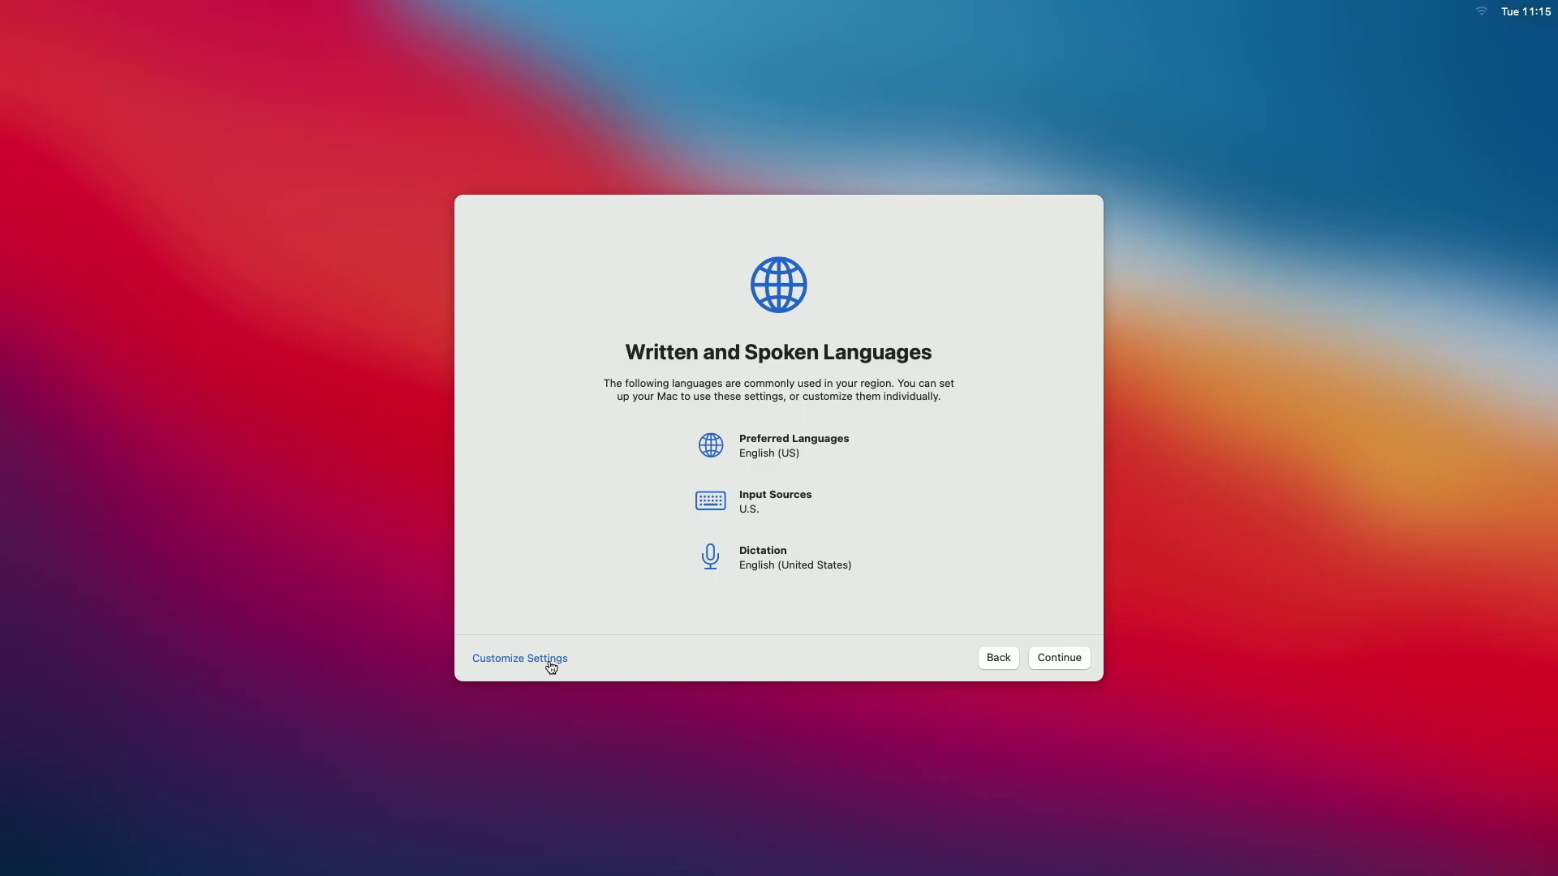
{"action": "left_click", "coordinate": [1056, 659]}
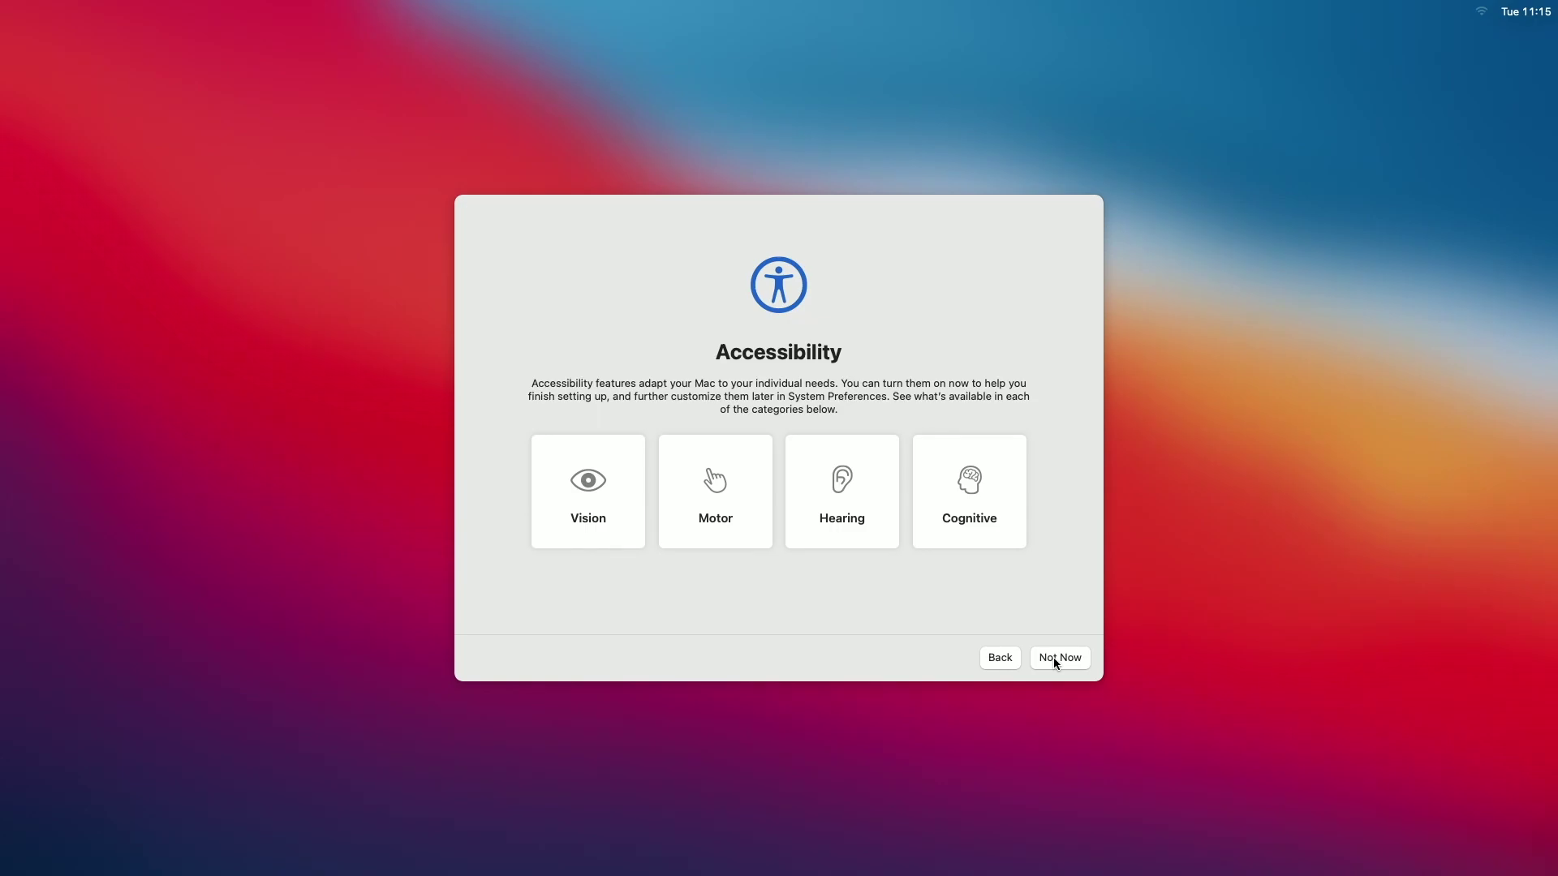
{"action": "left_click", "coordinate": [1055, 658]}
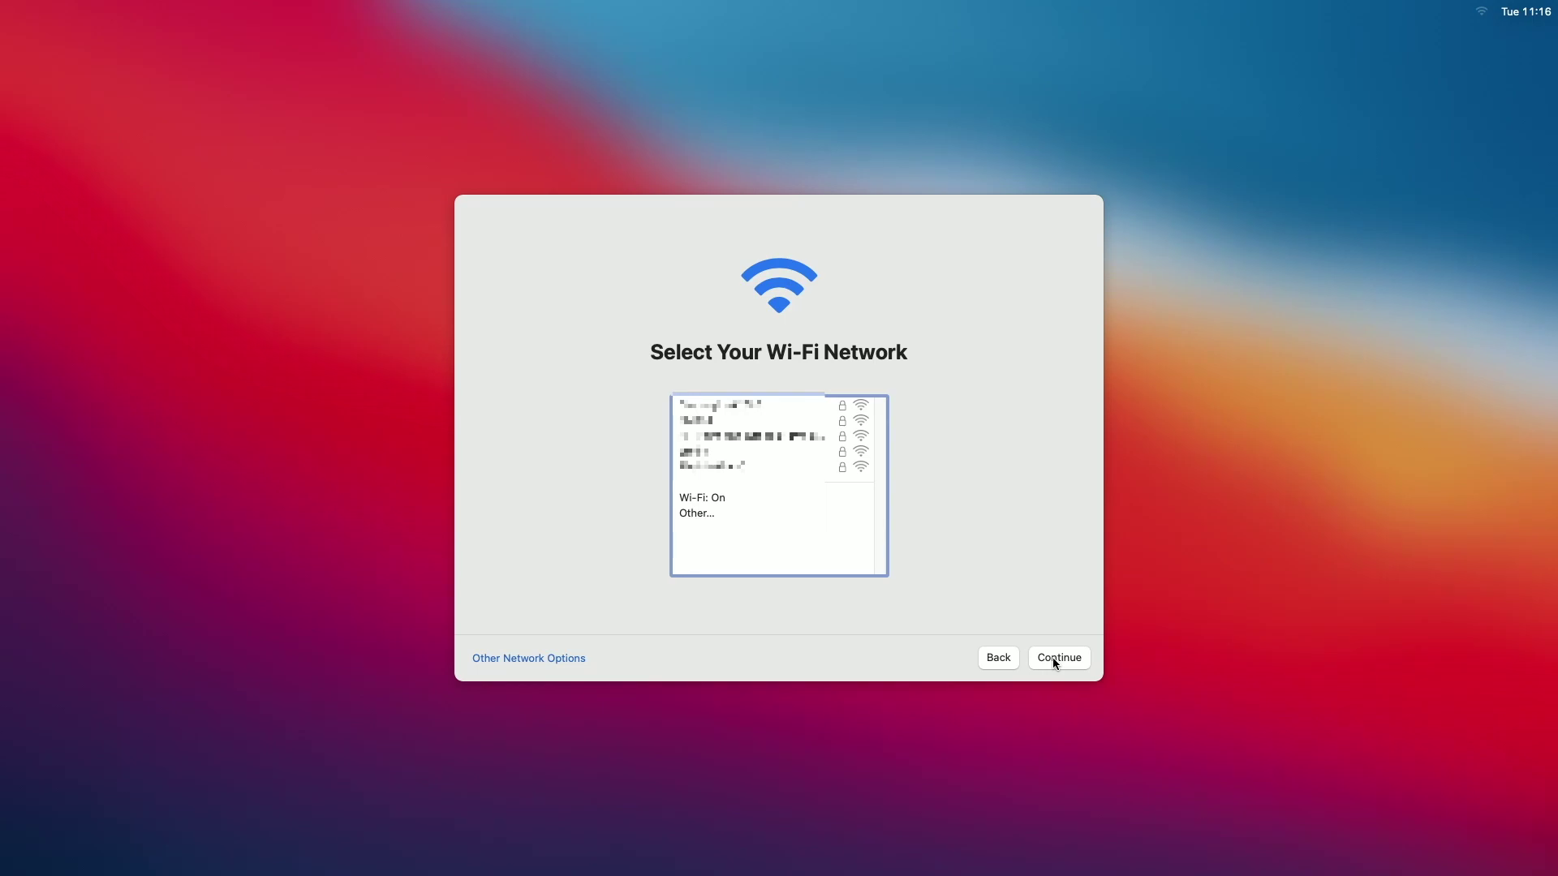
Connect via Local network (Ethernet) with automatic DHCP settings and acknowledge Data & Privacy
{"action": "left_click", "coordinate": [566, 657]}
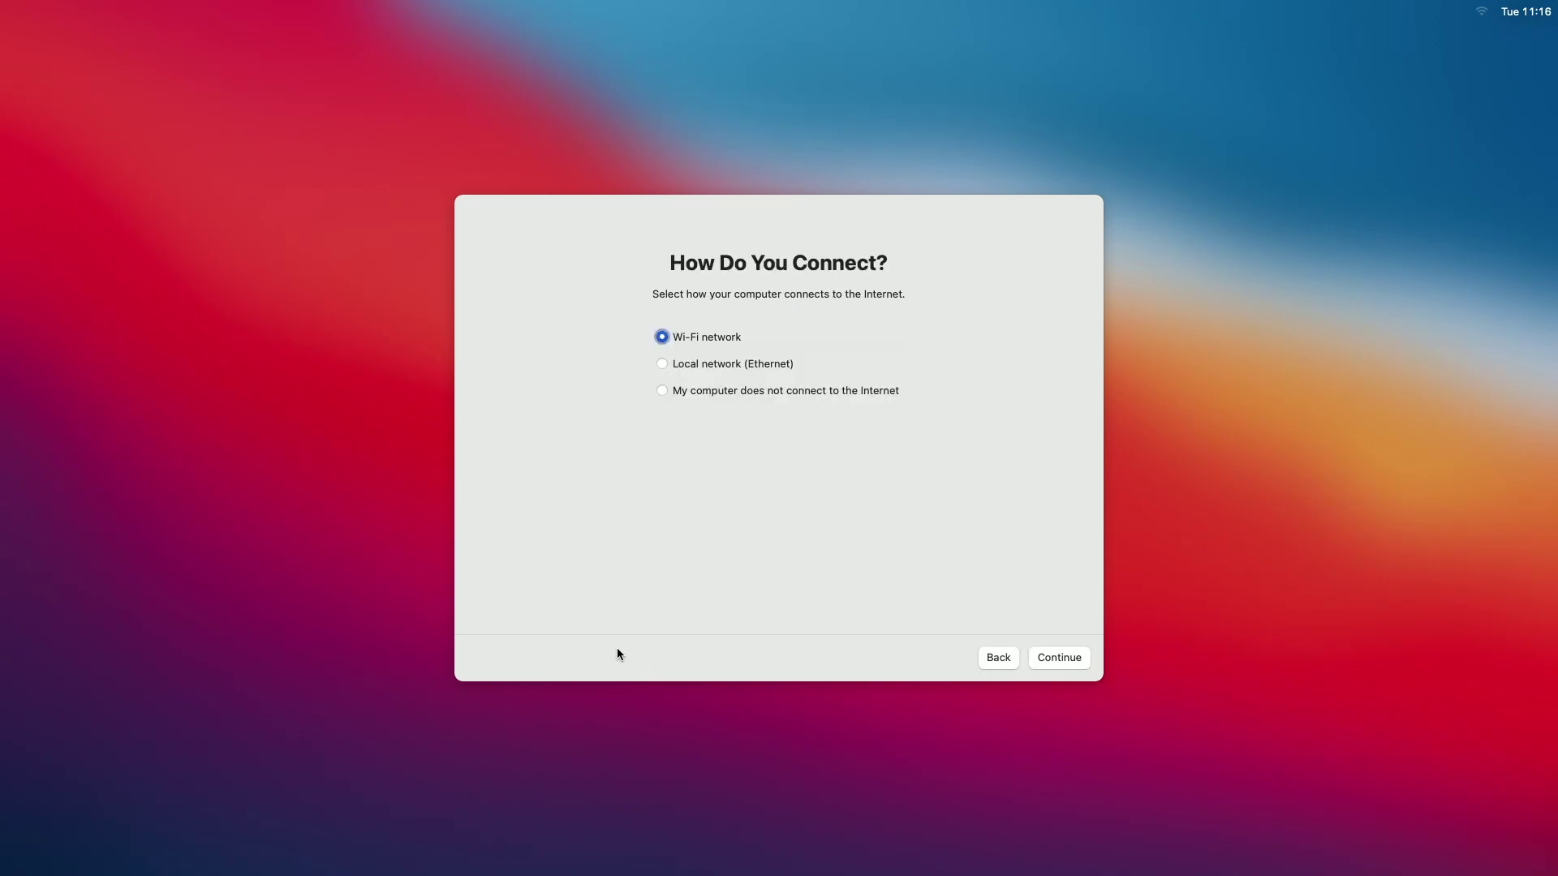
{"action": "left_click", "coordinate": [722, 364]}
{"action": "left_click", "coordinate": [1065, 662]}
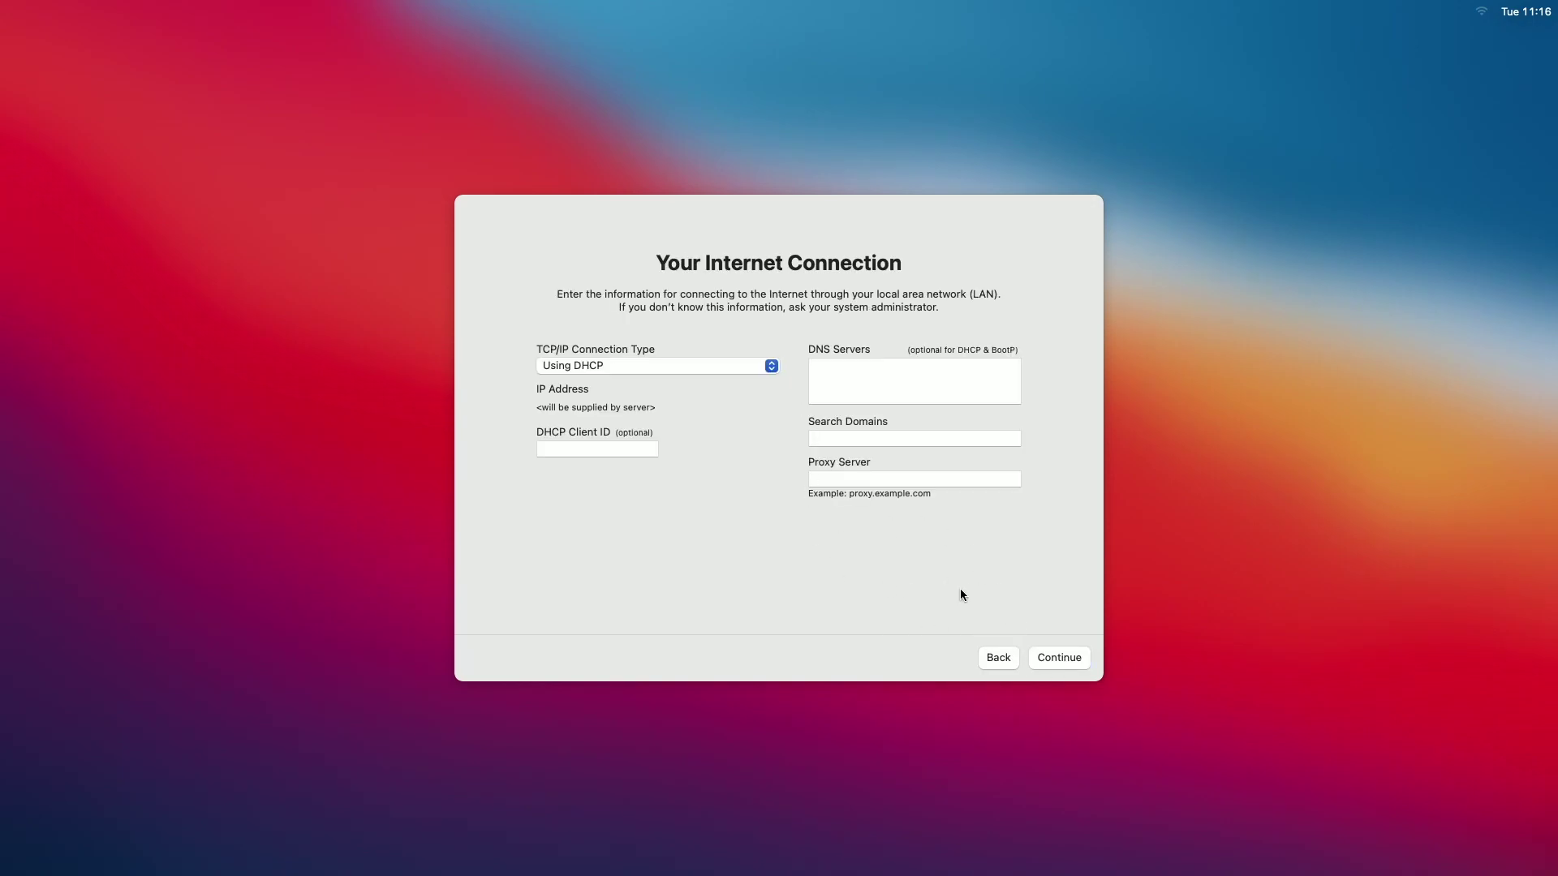
{"action": "left_click", "coordinate": [1059, 657]}
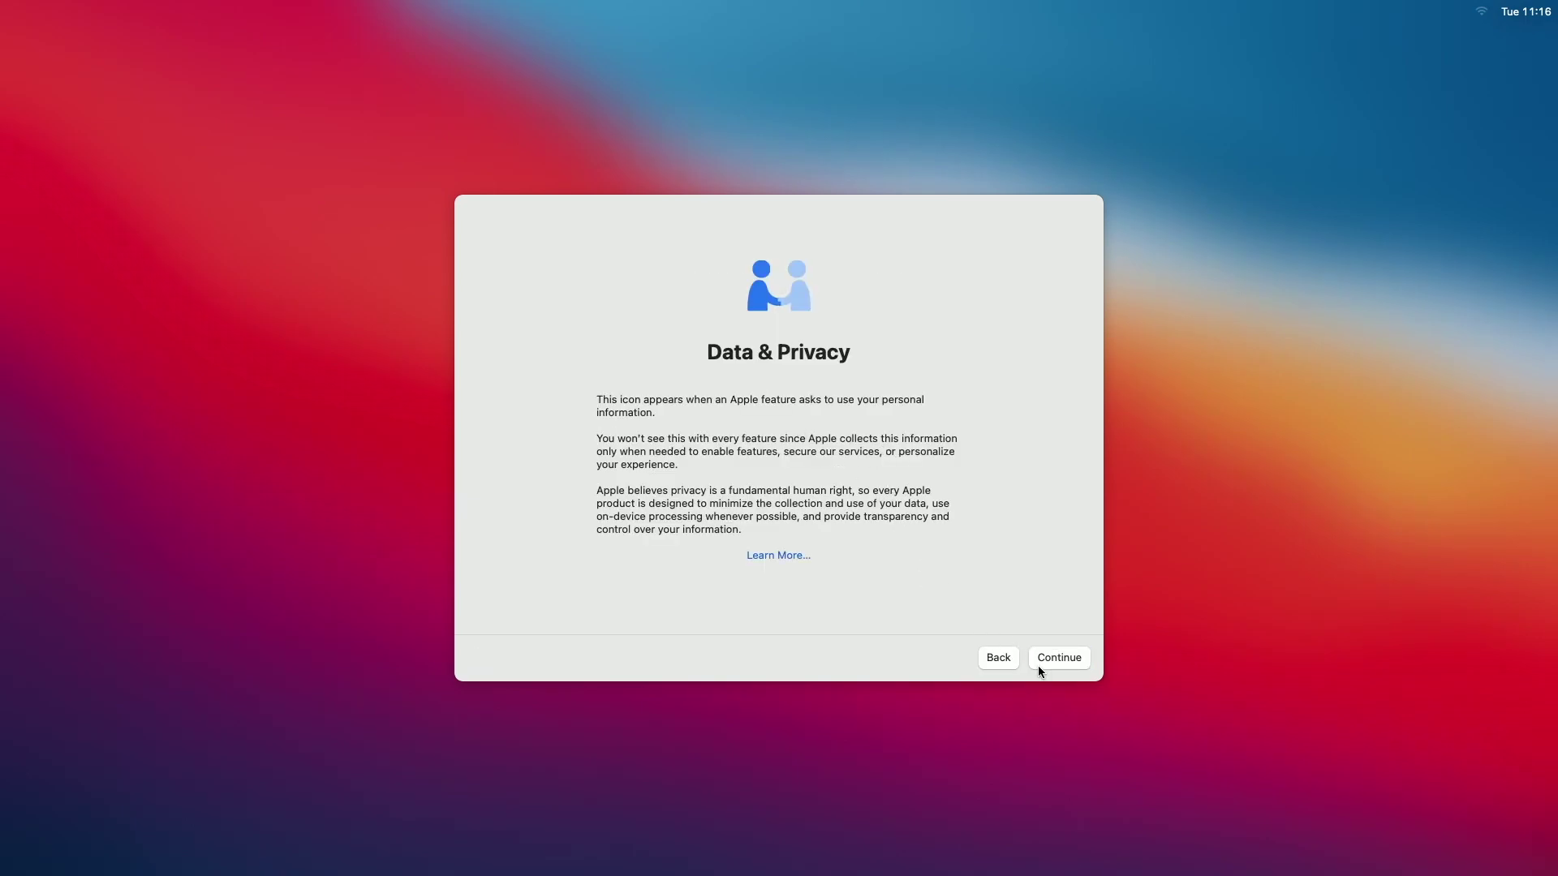
{"action": "left_click", "coordinate": [1057, 659]}
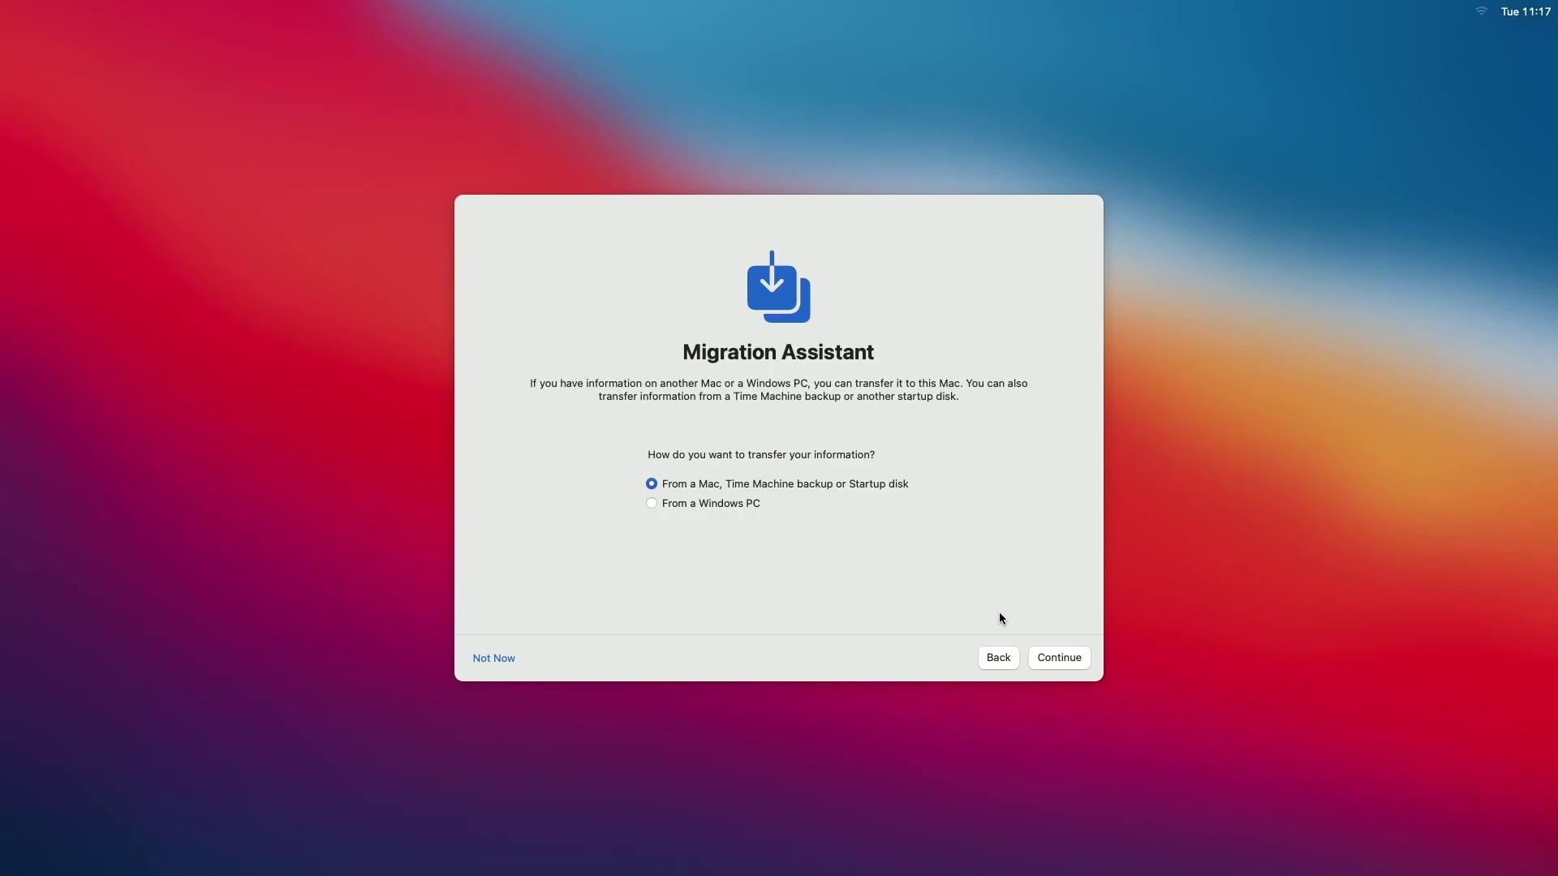
Skip Migration Assistant and sign in with the Apple ID e-mail and password
{"action": "left_click", "coordinate": [494, 658]}
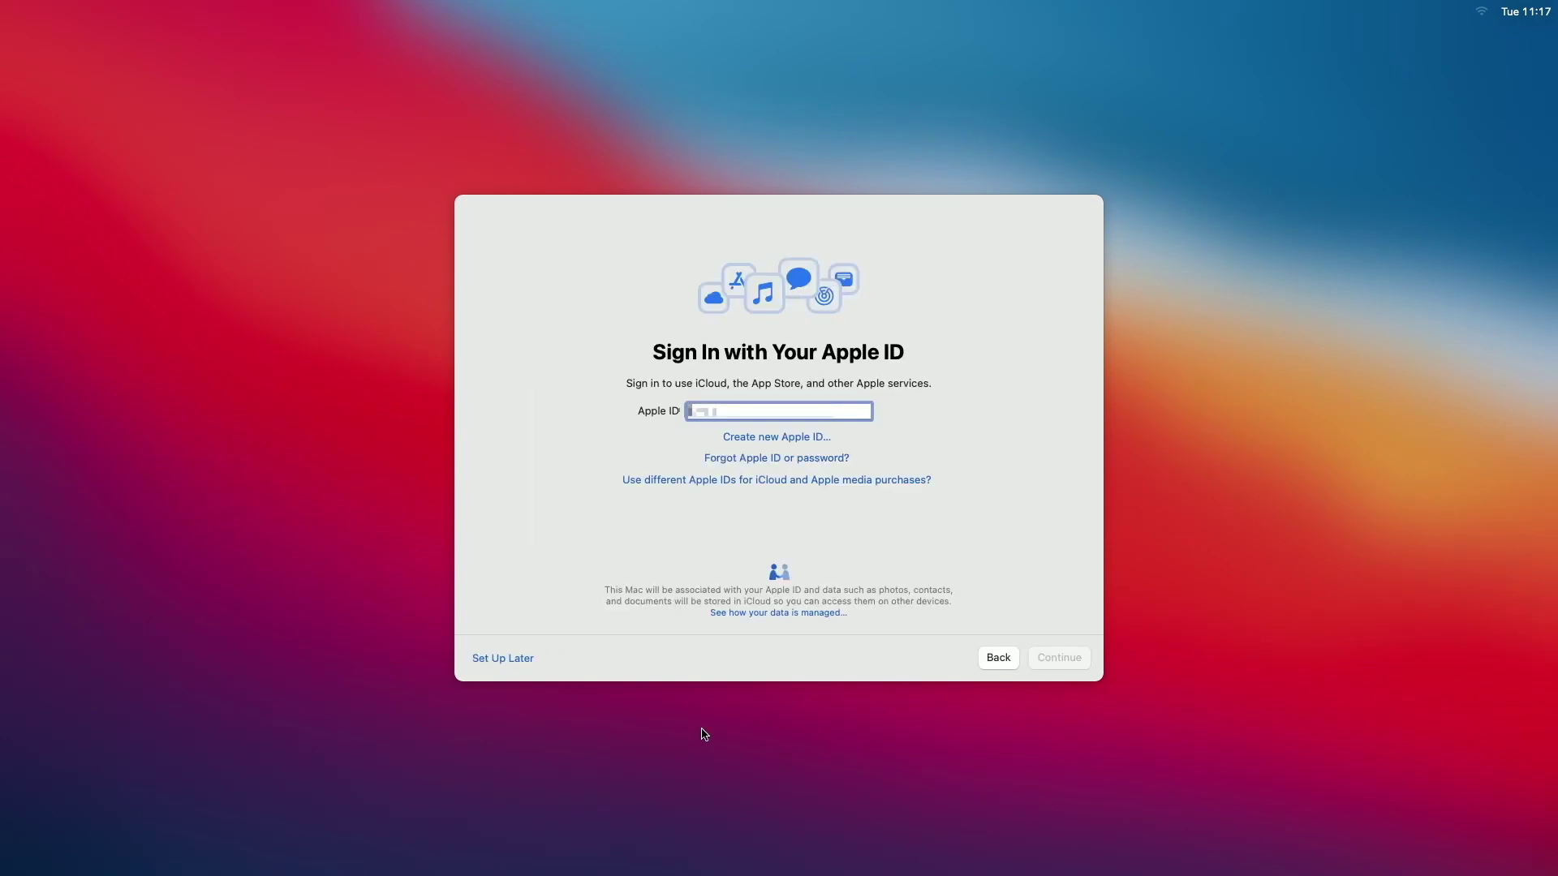
{"action": "type", "text": "user@icloud.com"}
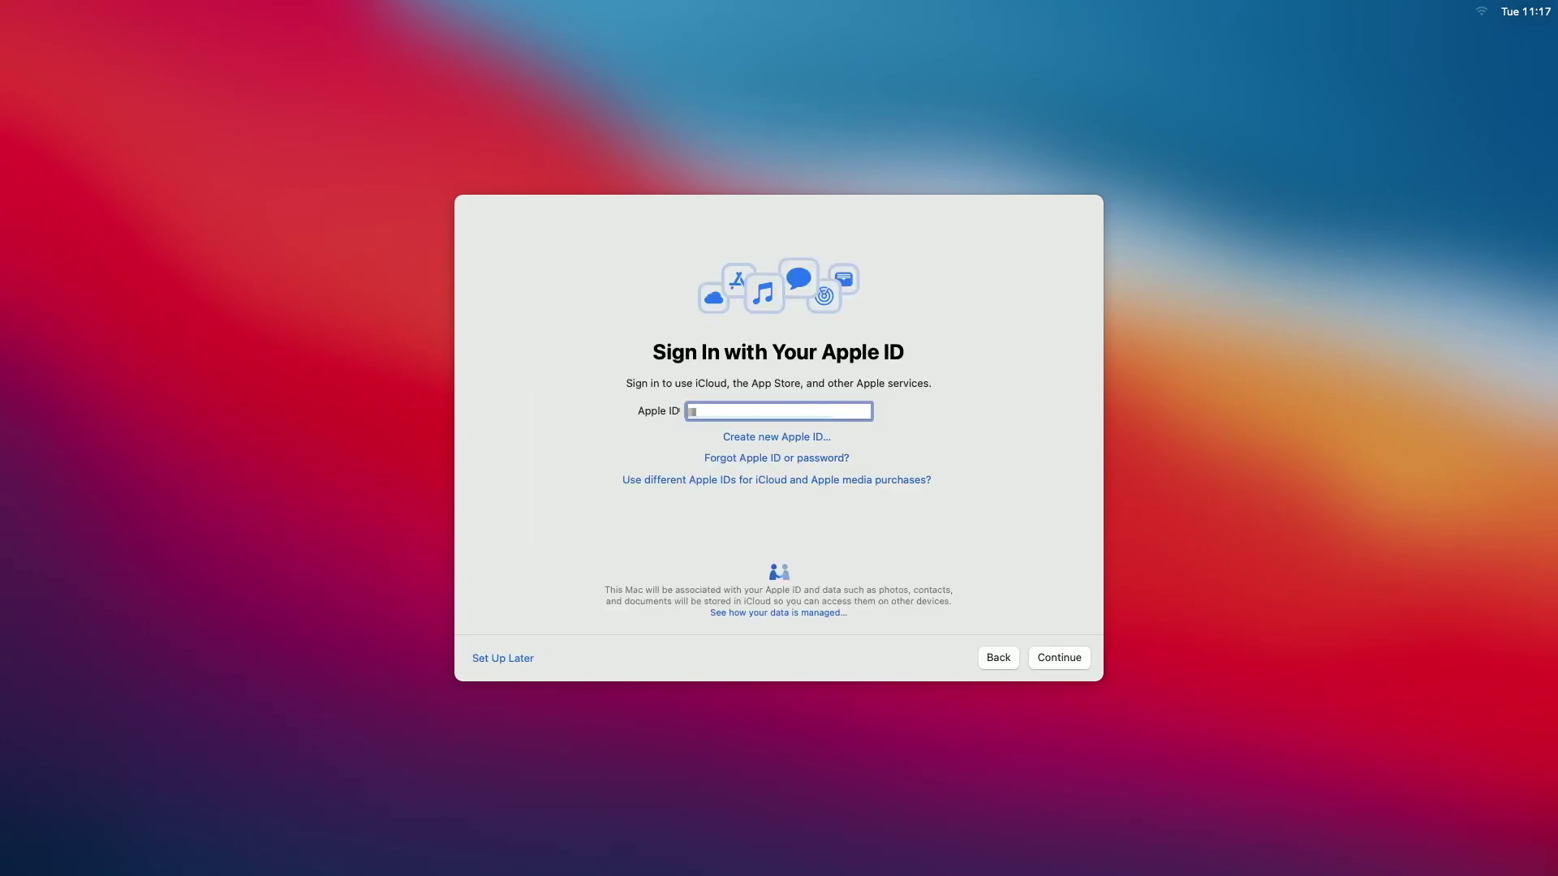
{"action": "left_click", "coordinate": [1058, 664]}
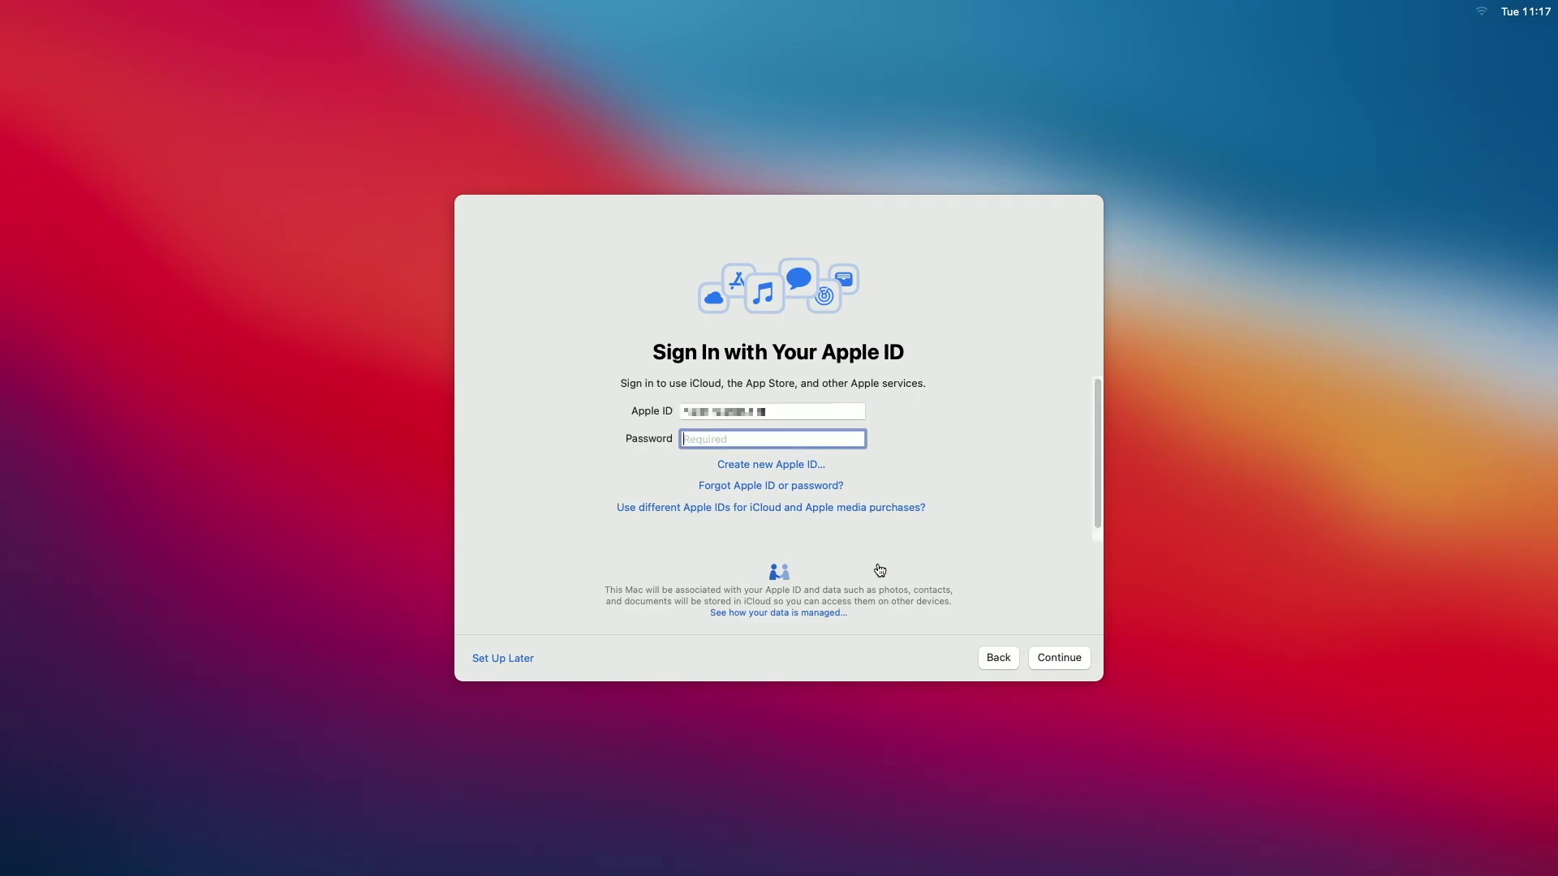
{"action": "type", "text": "**********"}
{"action": "key", "text": "Return"}
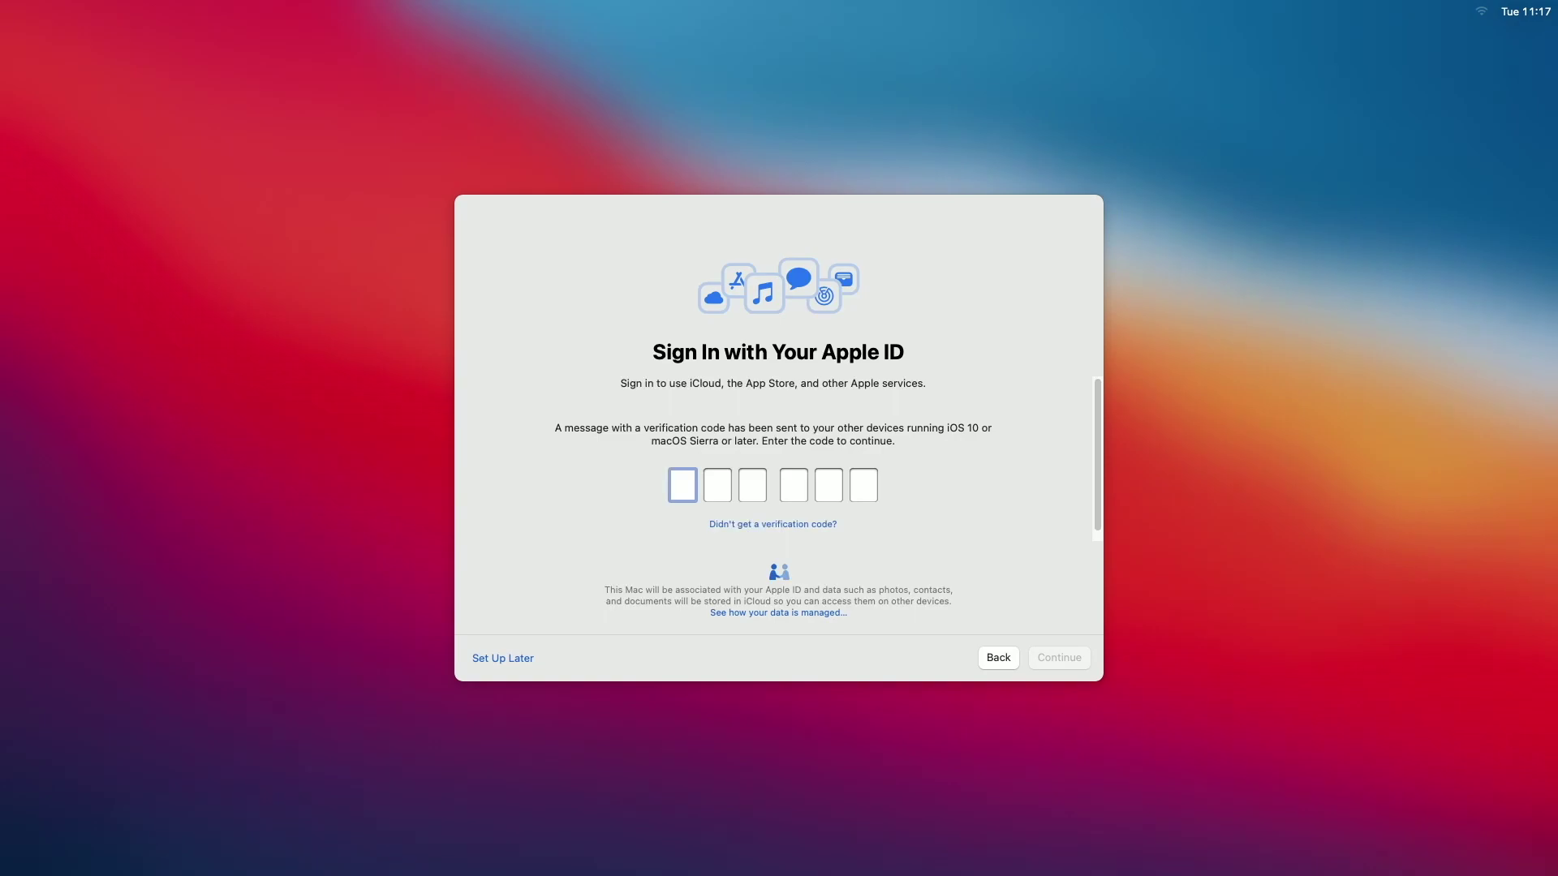
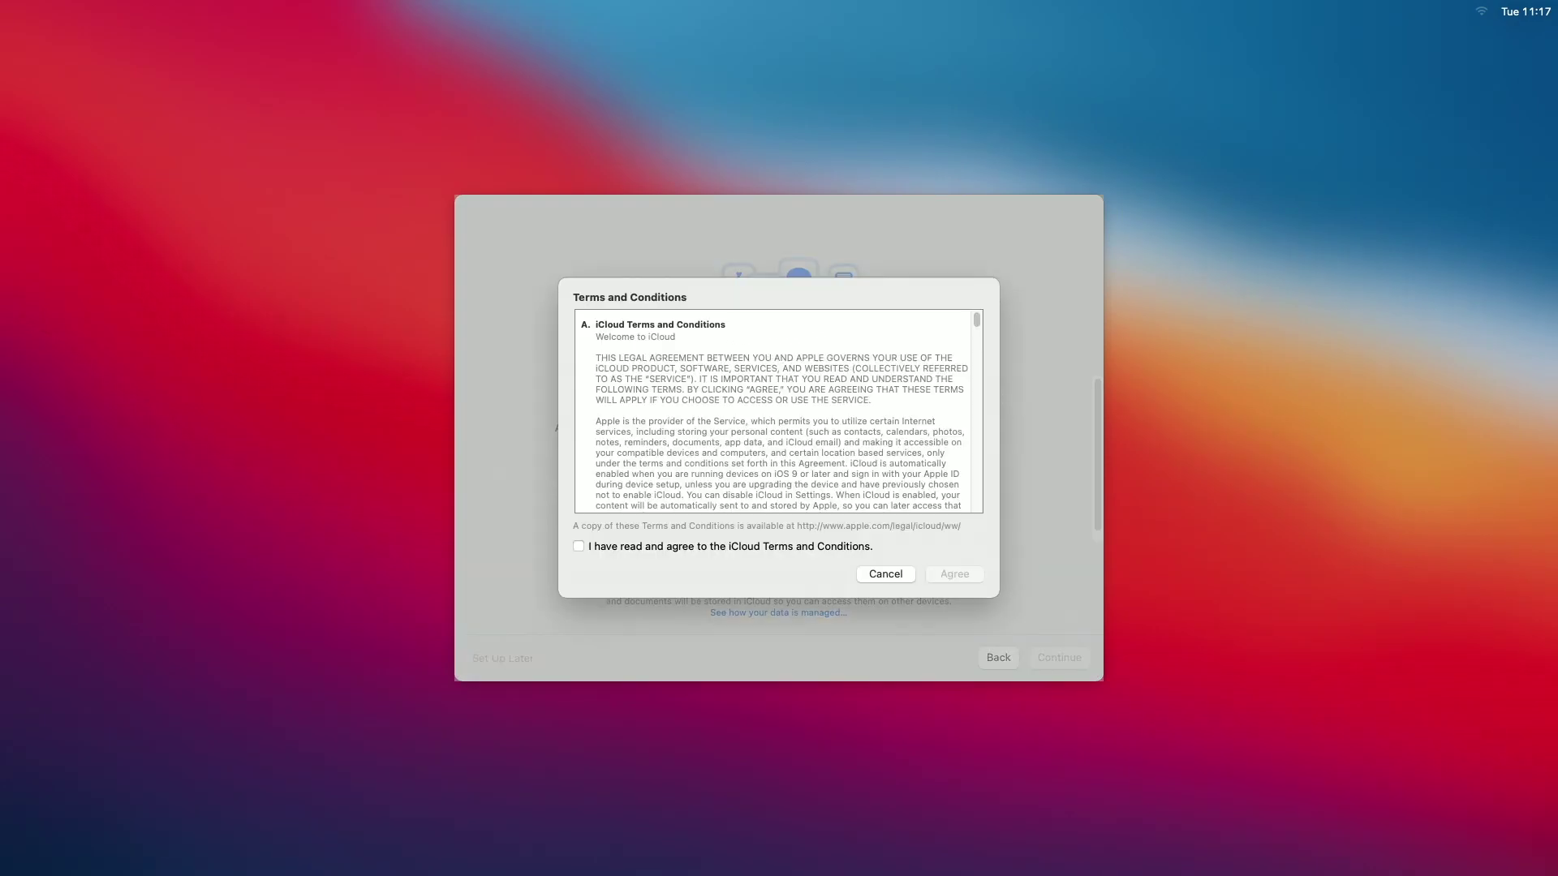
Enter the verification code and agree to the iCloud Terms and Conditions
{"action": "scroll", "coordinate": [847, 485], "scroll_direction": "down", "scroll_amount": 1}
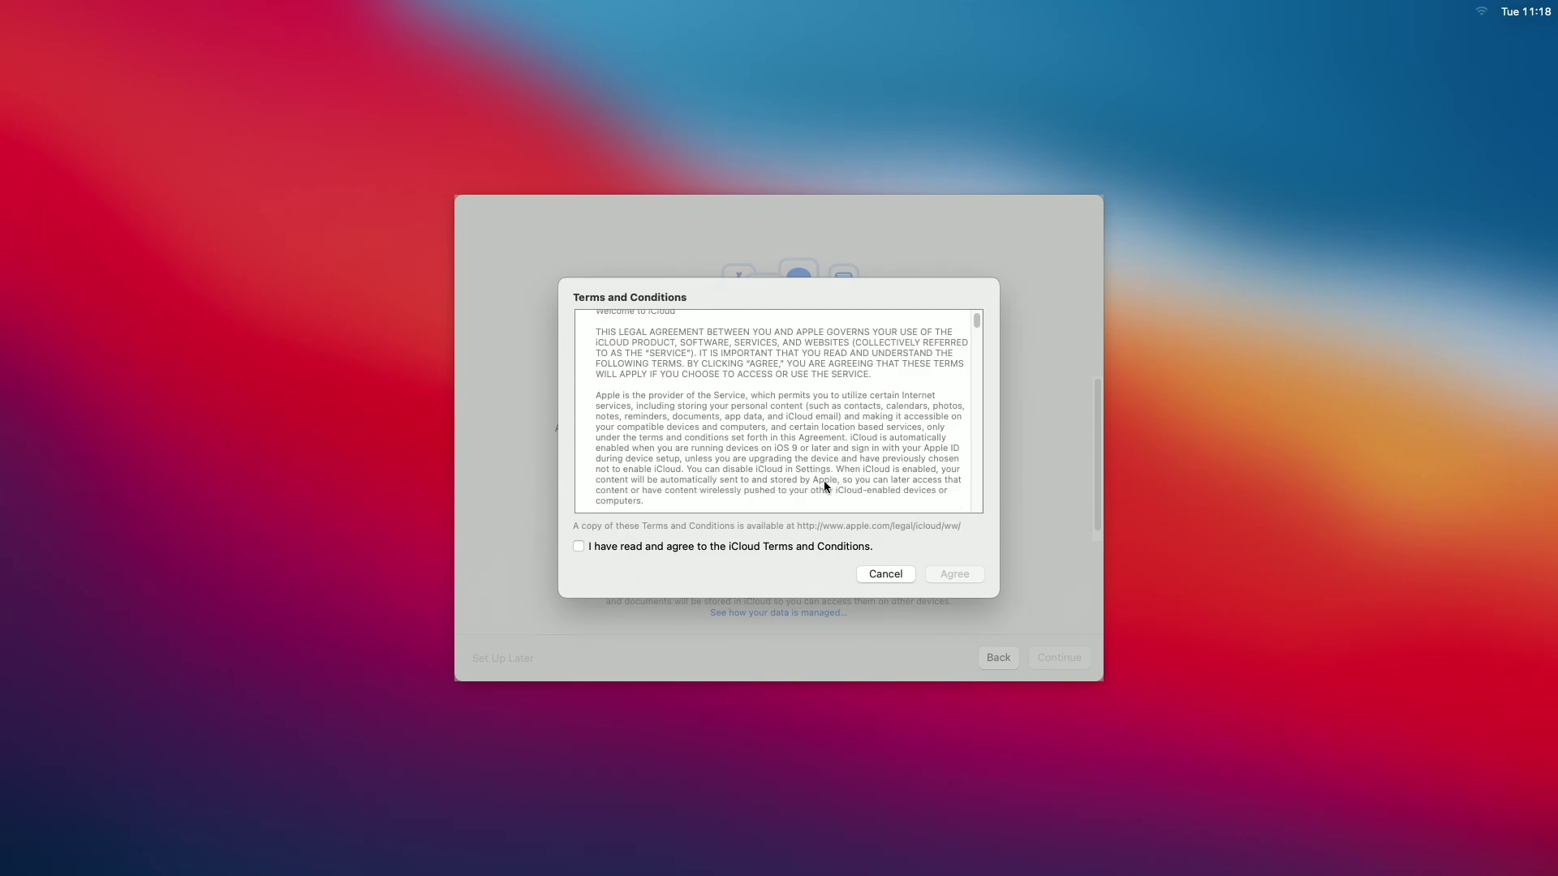
{"action": "left_click", "coordinate": [714, 546]}
{"action": "left_click", "coordinate": [947, 574]}
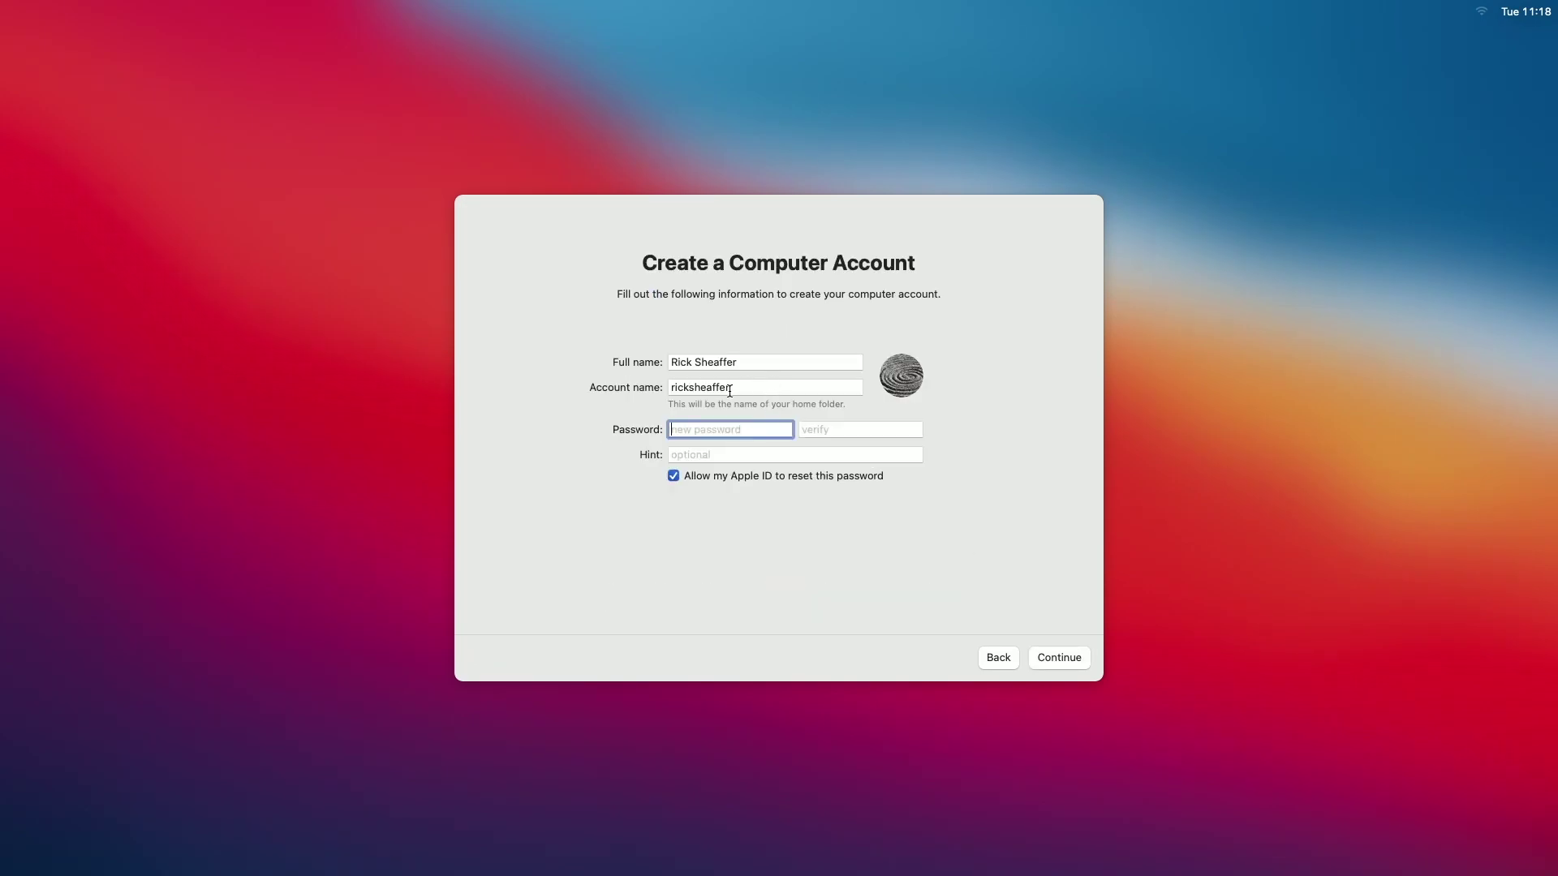
Remove the surname from the account name, enter and verify the account password, and create the account
{"action": "left_click", "coordinate": [747, 390]}
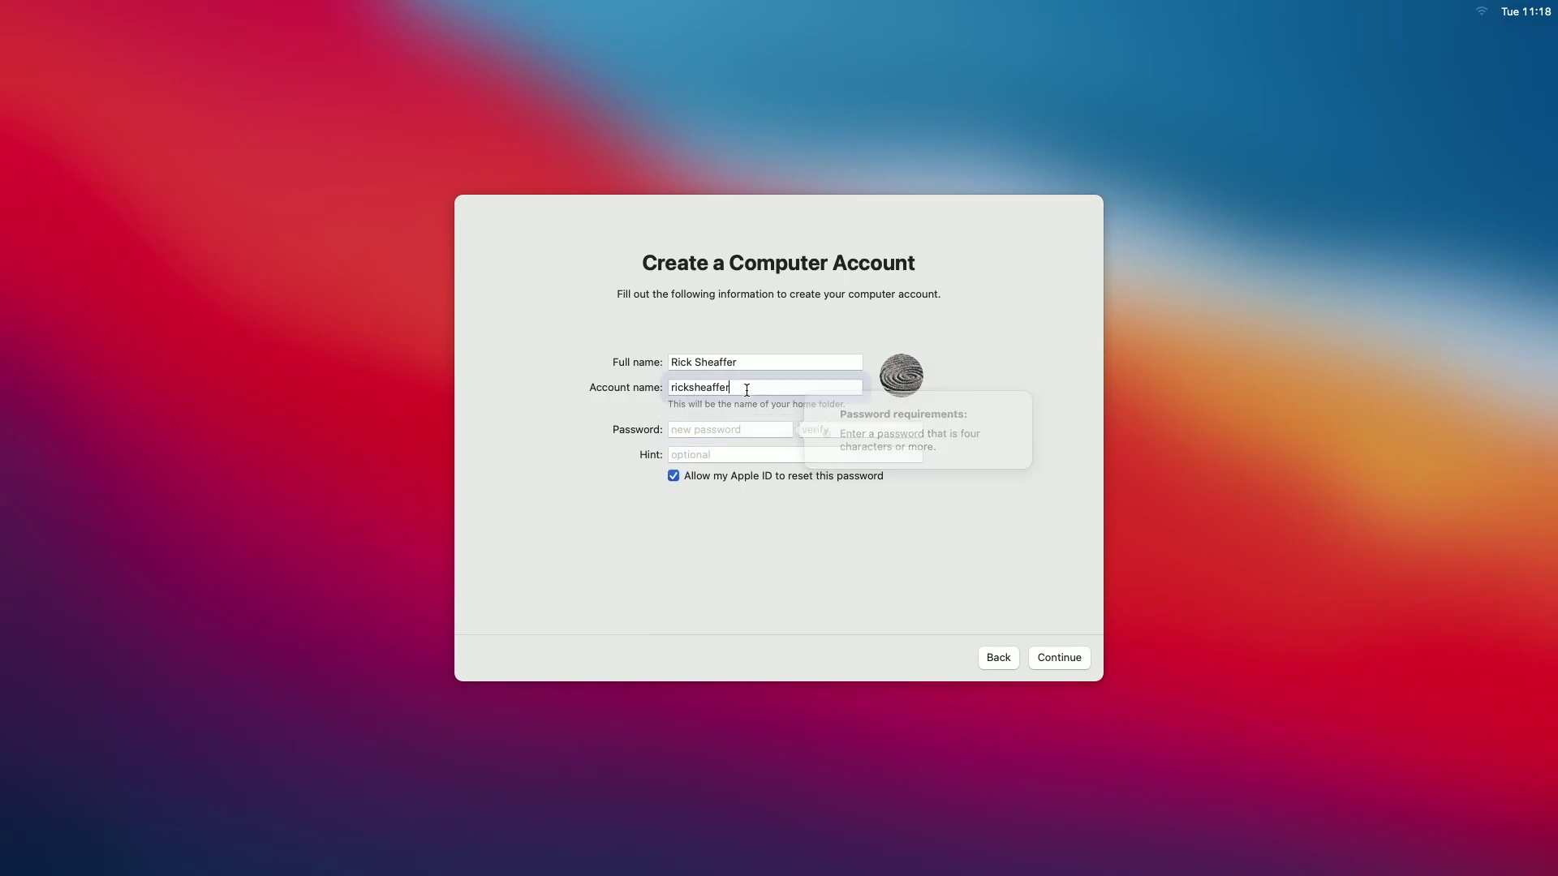
{"action": "key", "text": "BackSpace"}
{"action": "key", "text": "BackSpace"}
{"action": "key", "text": "BackSpace"}
{"action": "key", "text": "BackSpace"}
{"action": "key", "text": "BackSpace"}
{"action": "key", "text": "BackSpace"}
{"action": "key", "text": "BackSpace"}
{"action": "key", "text": "BackSpace"}
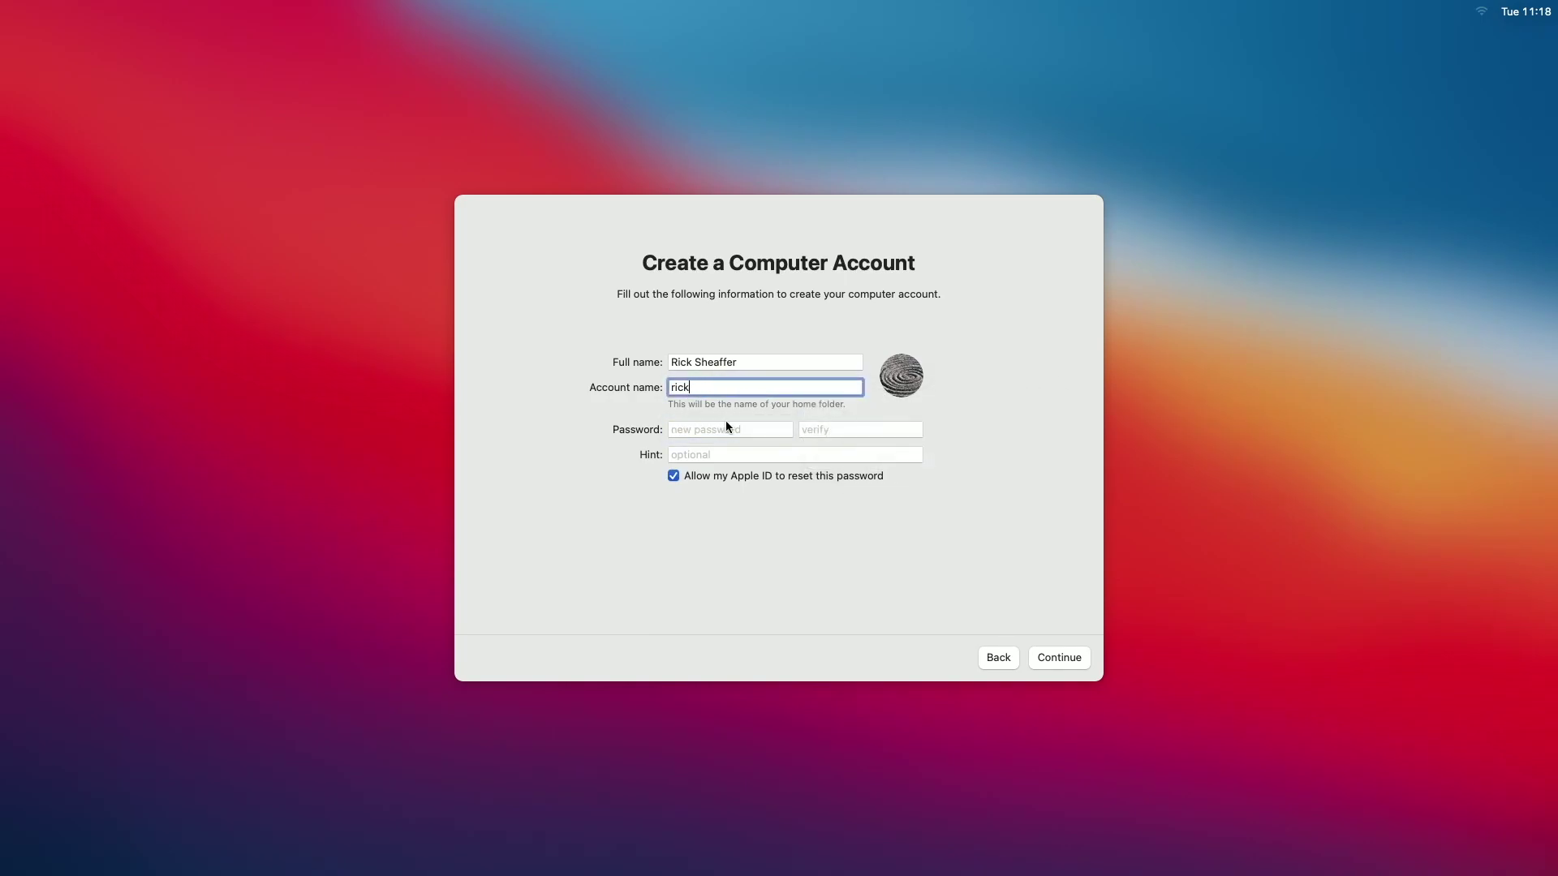
{"action": "left_click", "coordinate": [725, 427]}
{"action": "type", "text": "********"}
{"action": "key", "text": "Tab"}
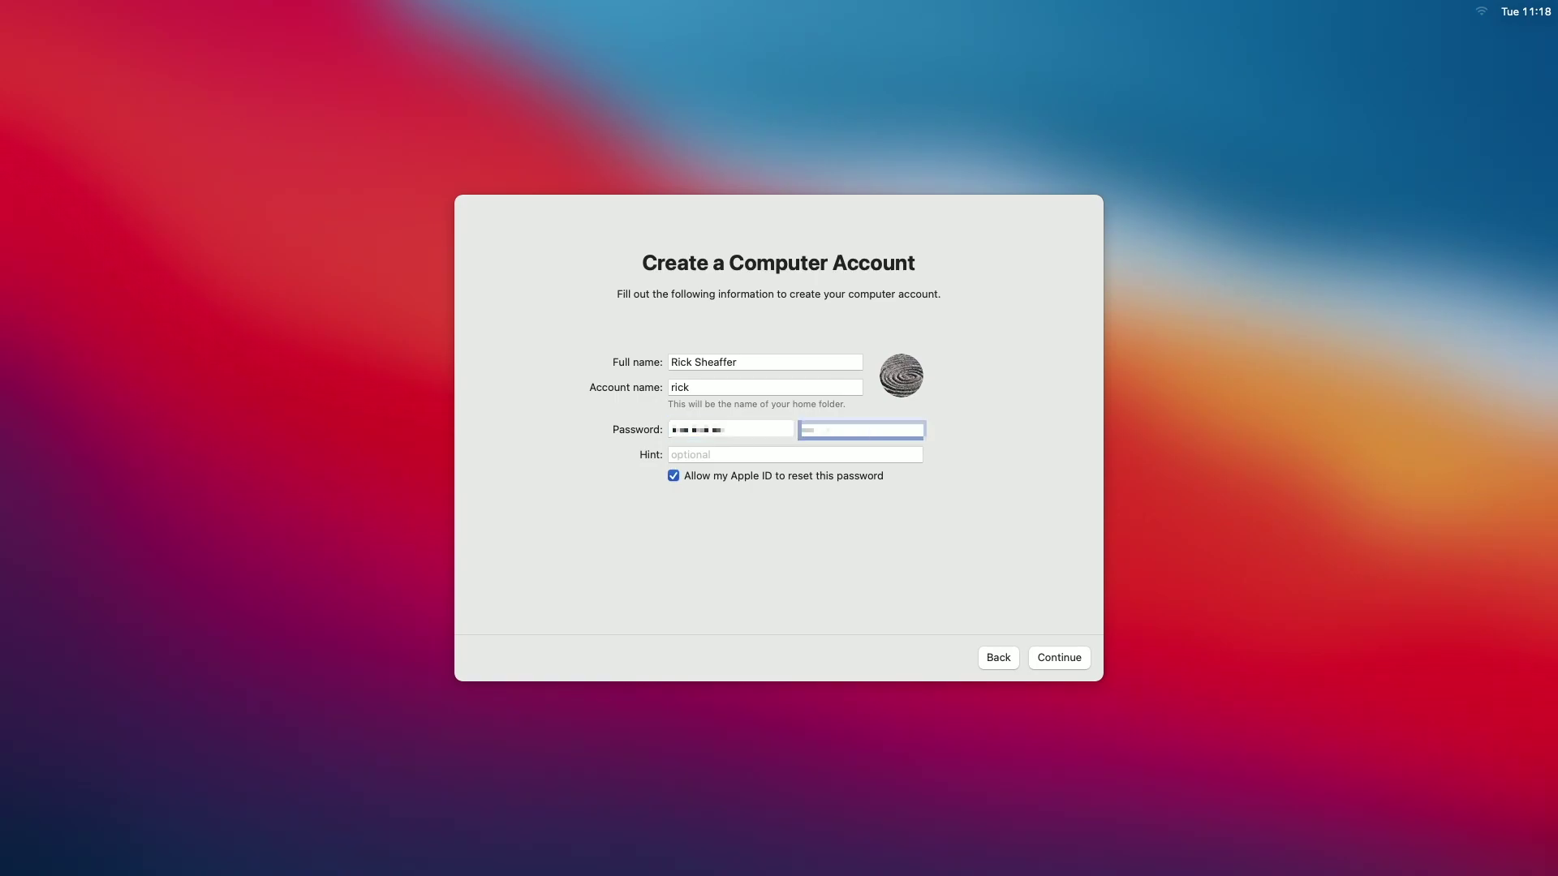
{"action": "type", "text": "********"}
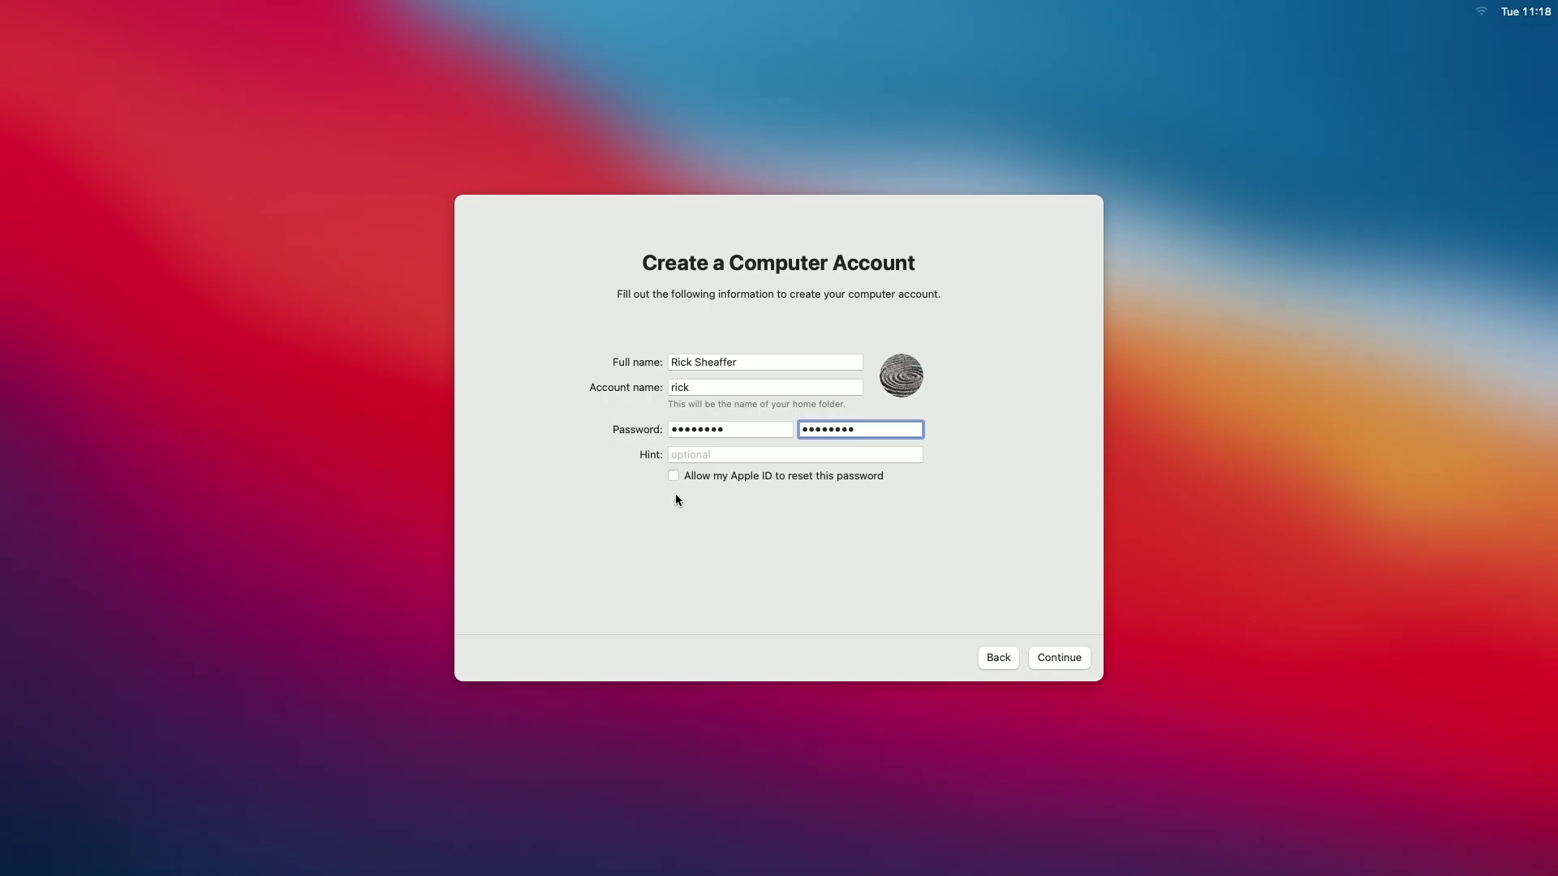
{"action": "left_click", "coordinate": [1030, 657]}
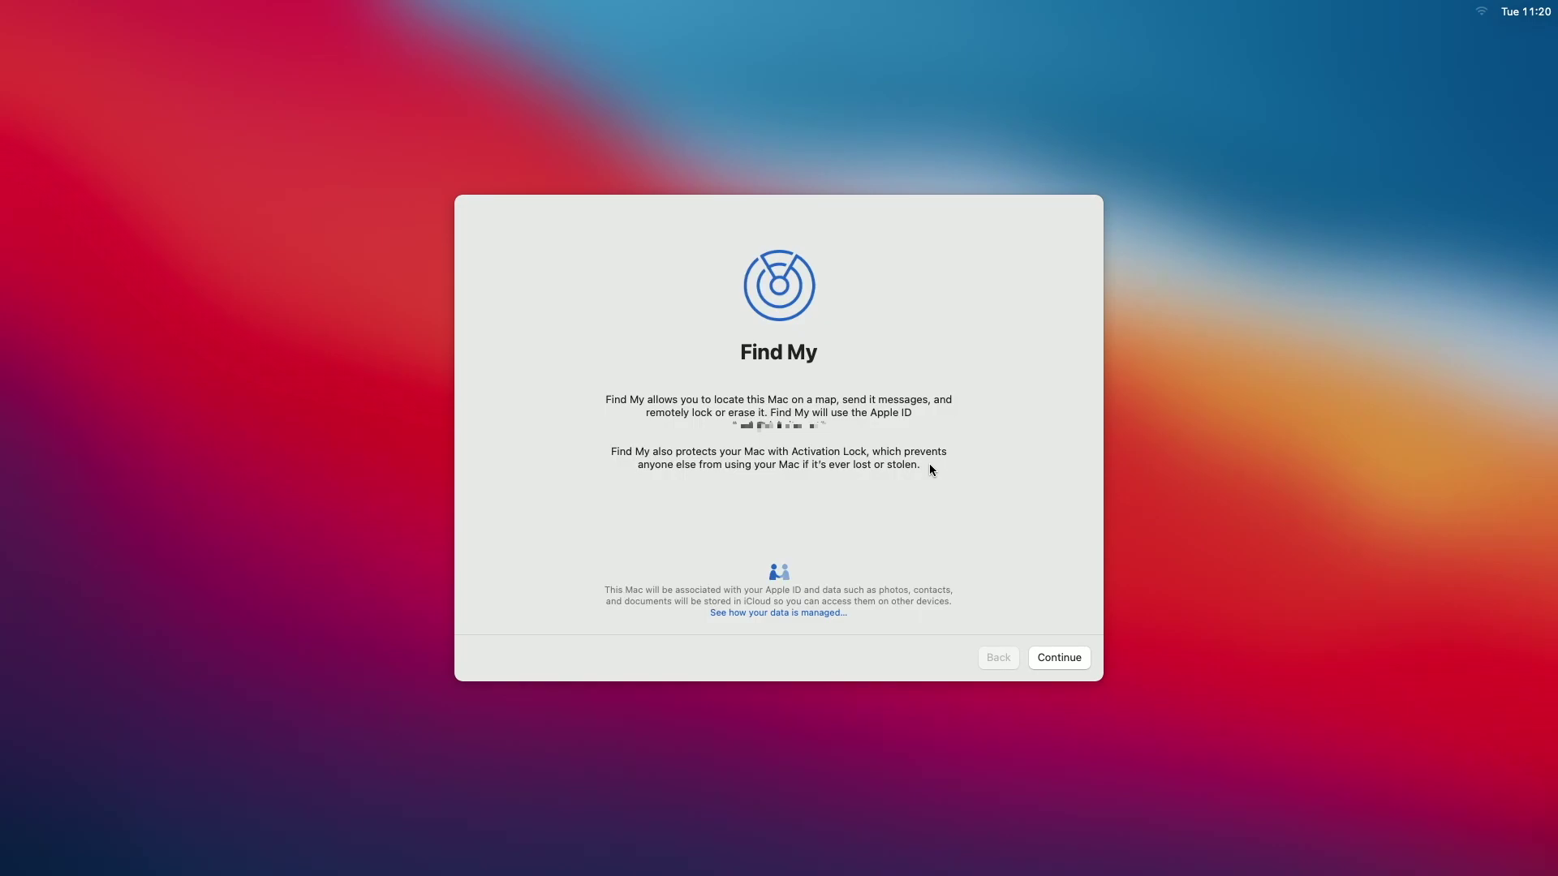
Choose Customize Settings, leave Location Services off, untick Share Mac Analytics, and pass Screen Time
{"action": "left_click", "coordinate": [1077, 650]}
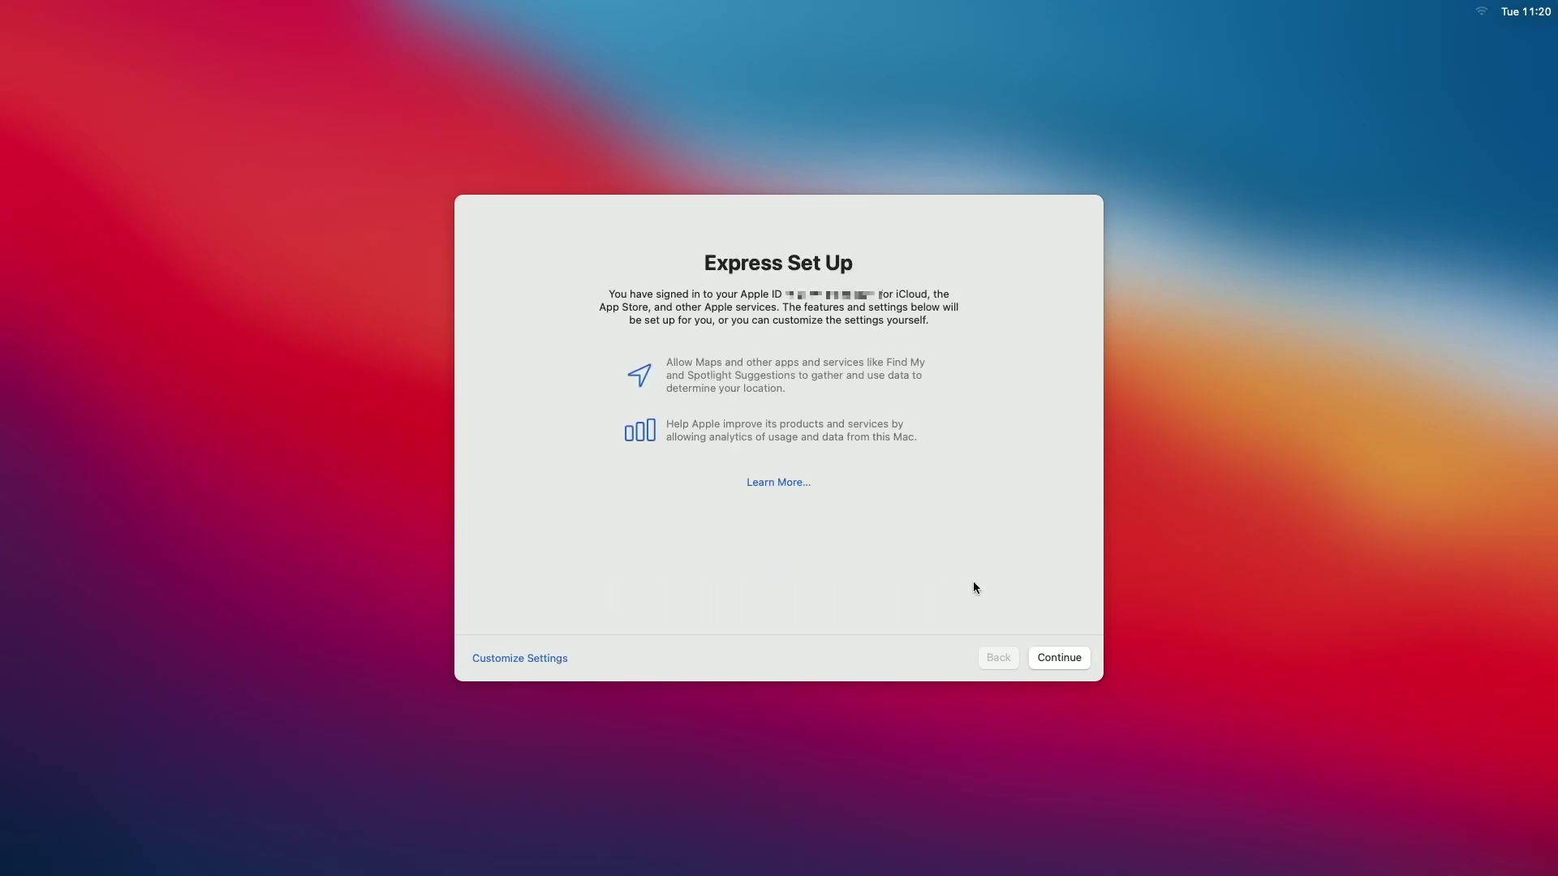
{"action": "left_click", "coordinate": [539, 658]}
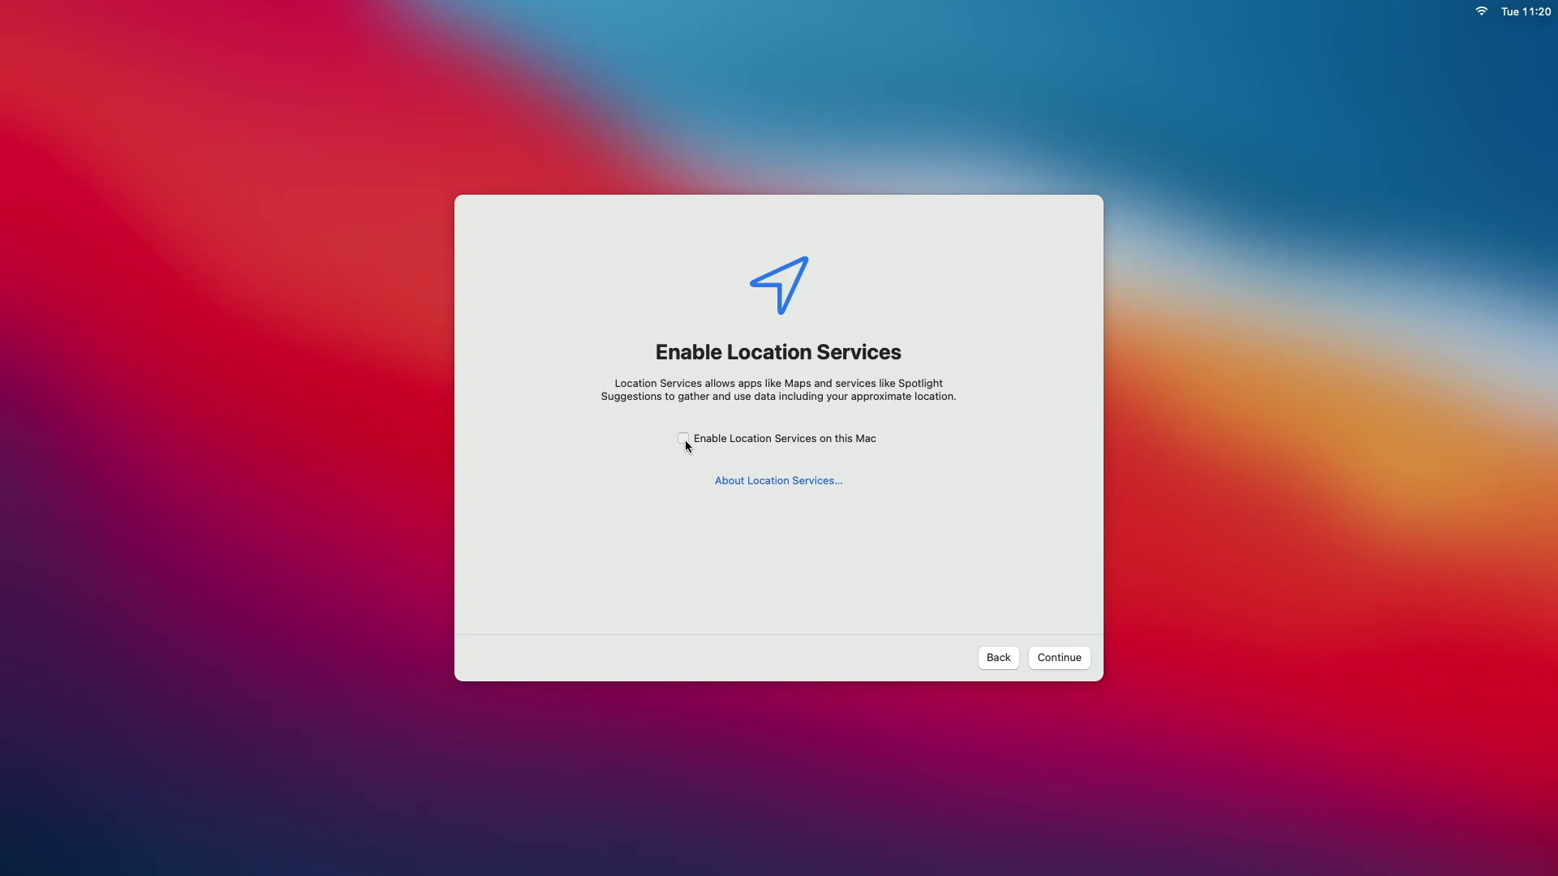
{"action": "left_click", "coordinate": [1046, 659]}
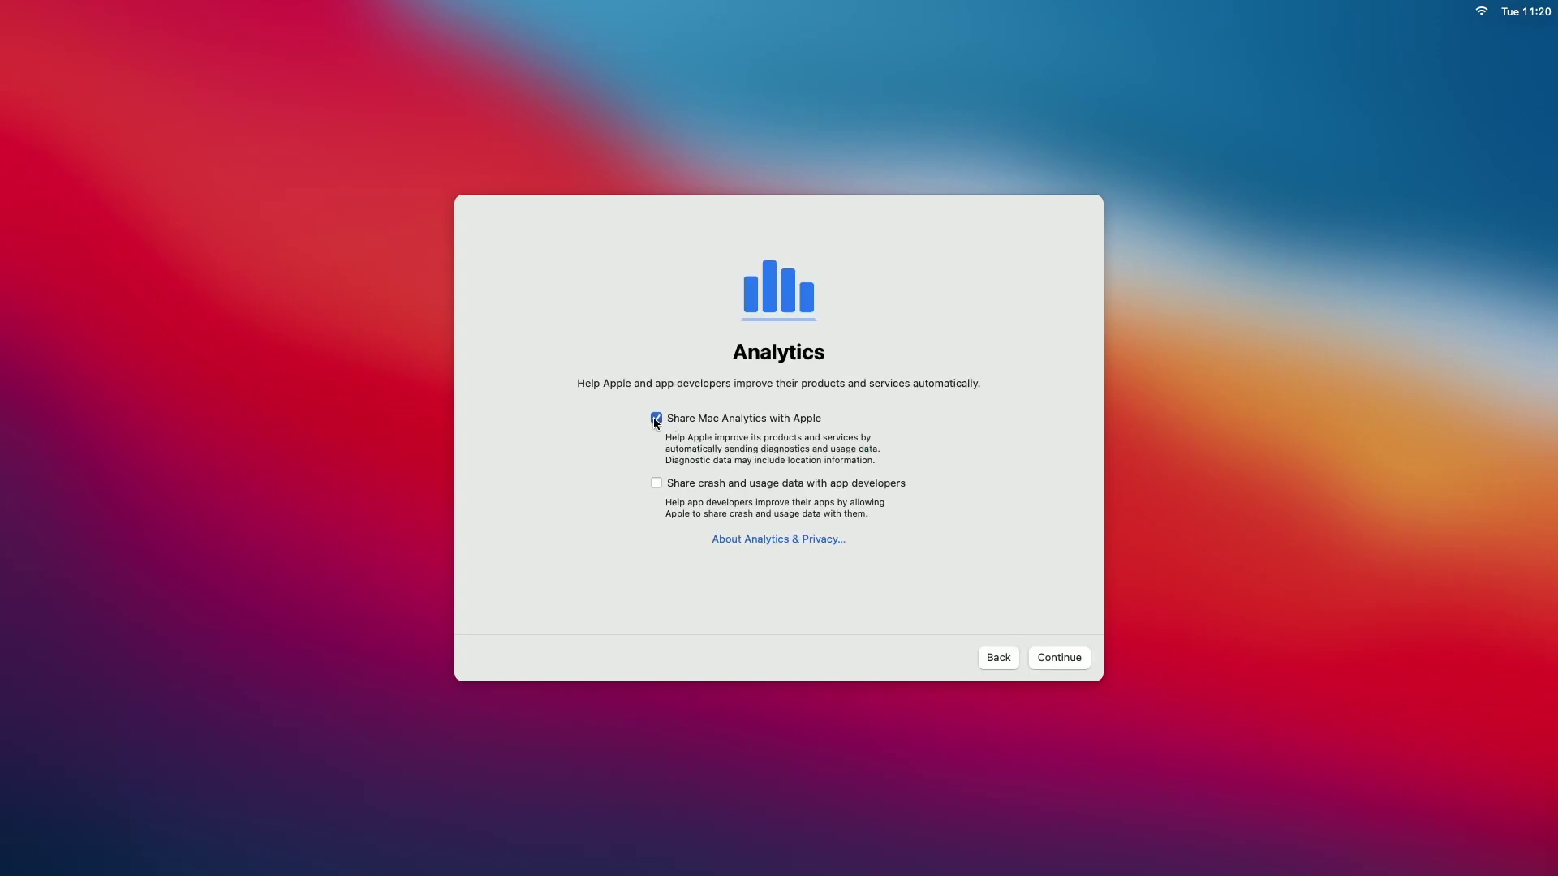
{"action": "left_click", "coordinate": [656, 419]}
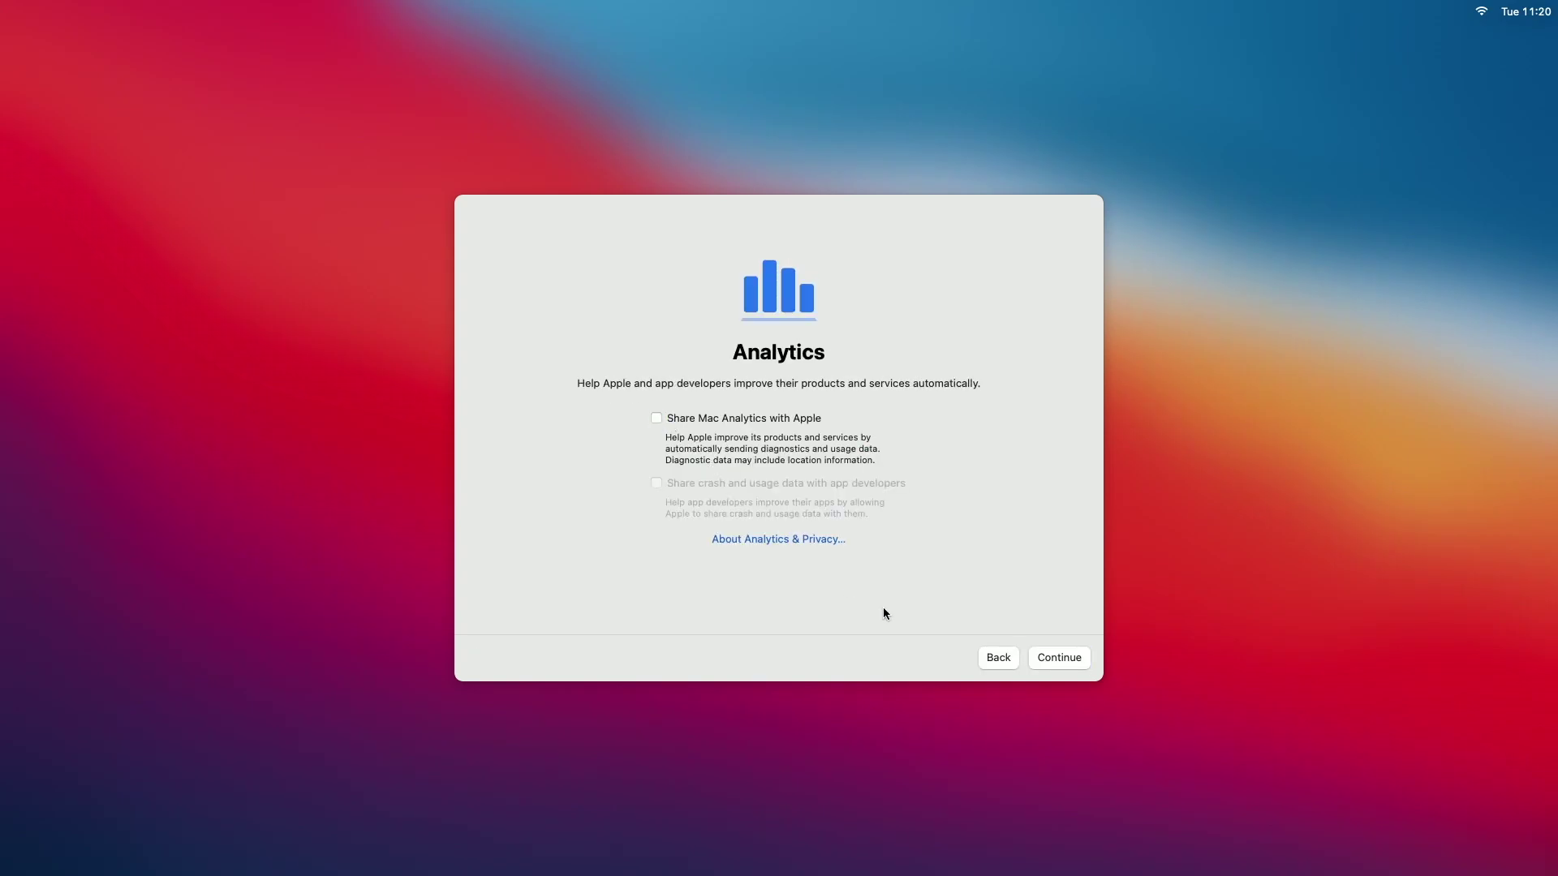
{"action": "left_click", "coordinate": [1057, 656]}
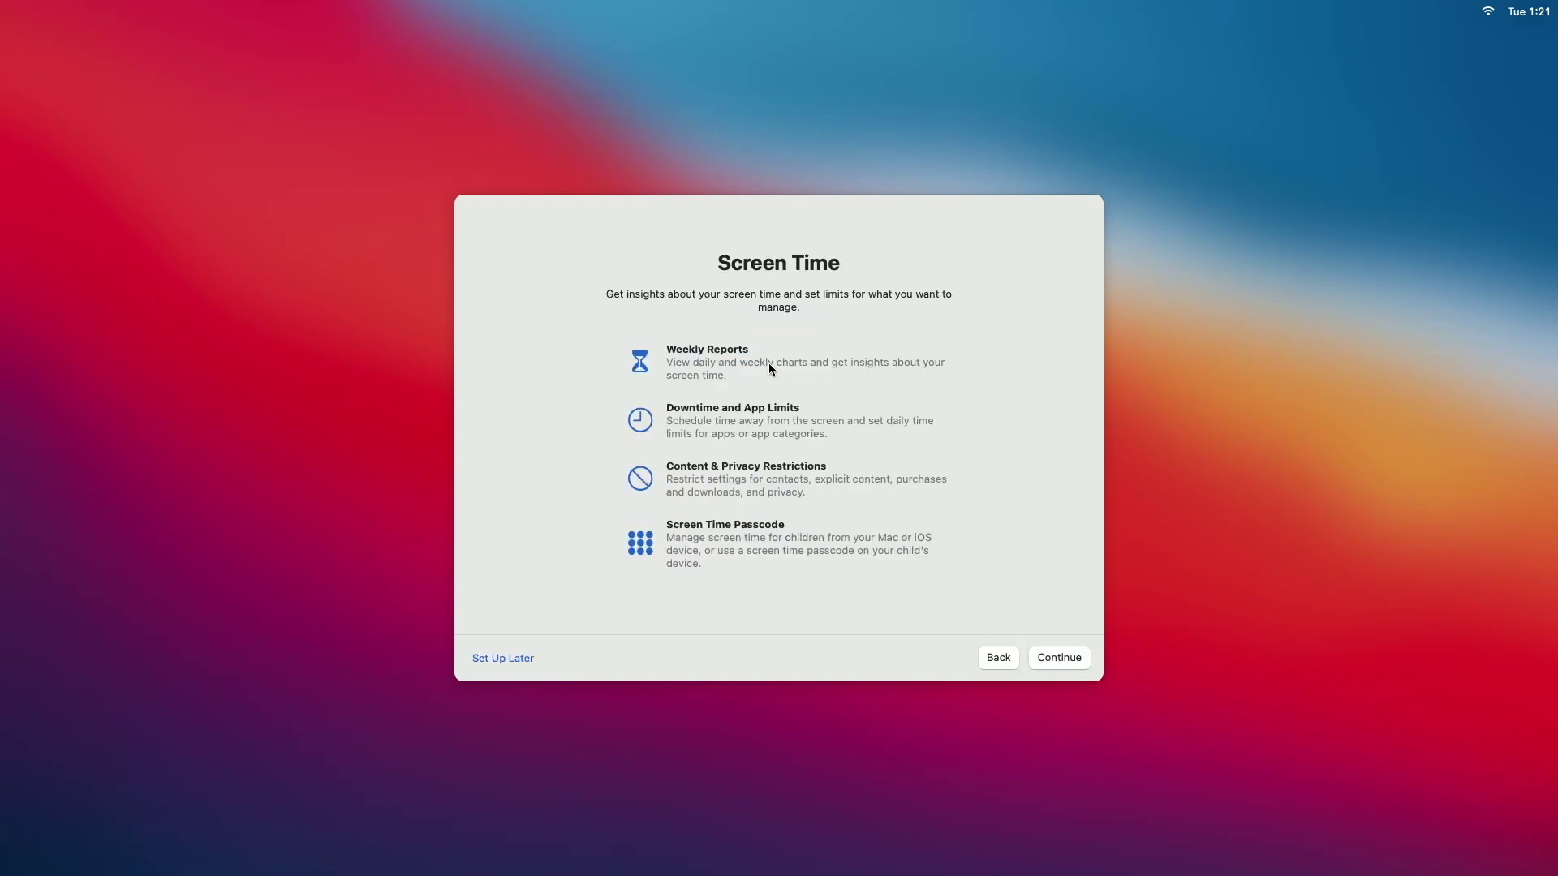
{"action": "left_click", "coordinate": [1050, 662]}
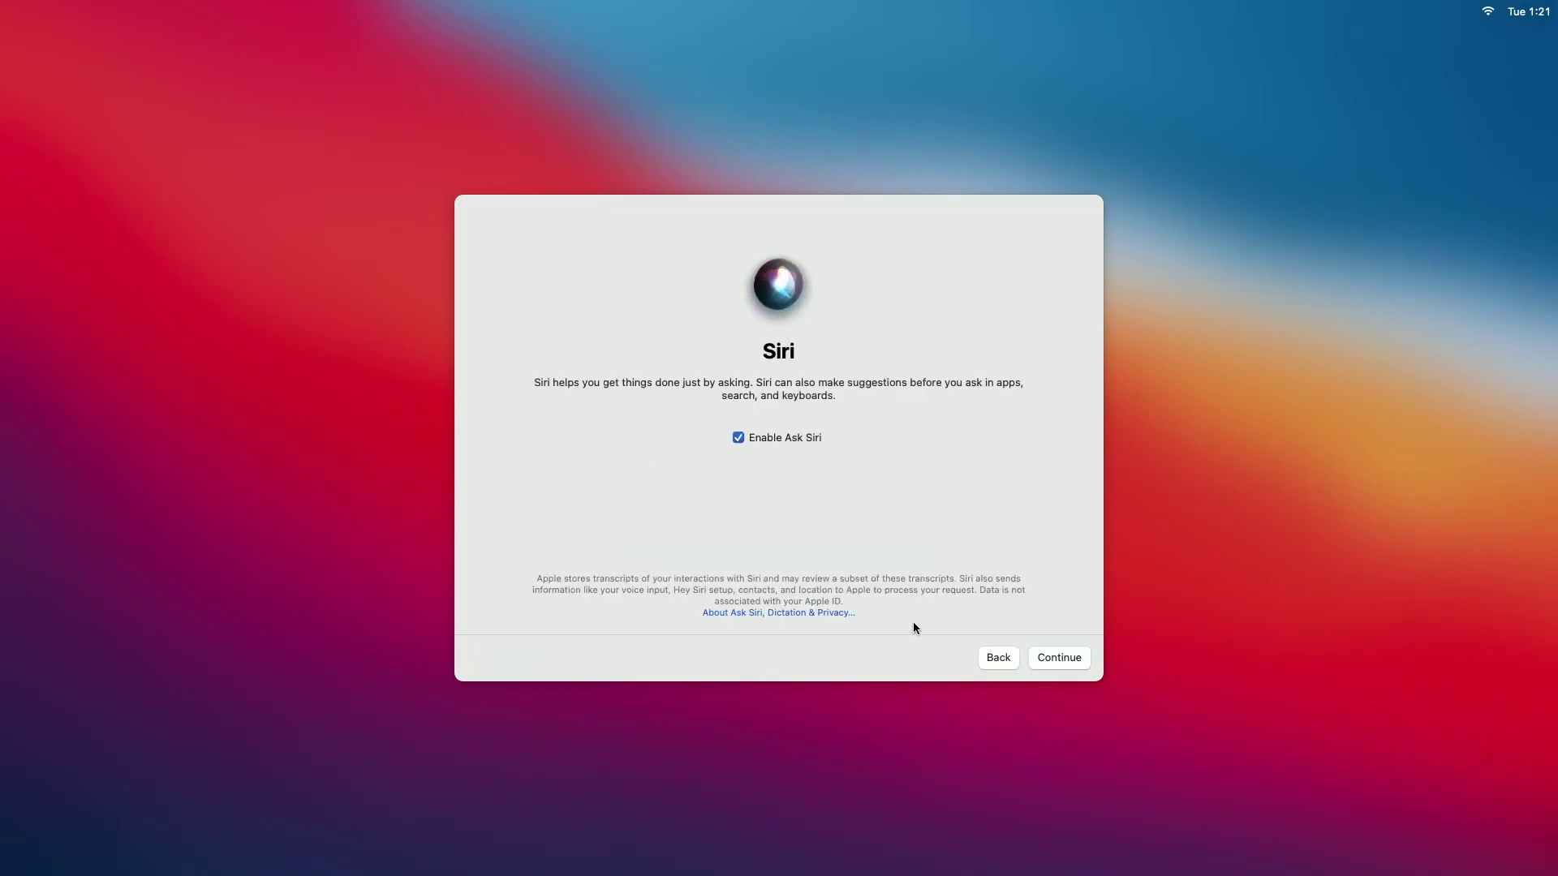
Turn off Ask Siri and pick the Auto appearance to complete setup
{"action": "left_click", "coordinate": [738, 437]}
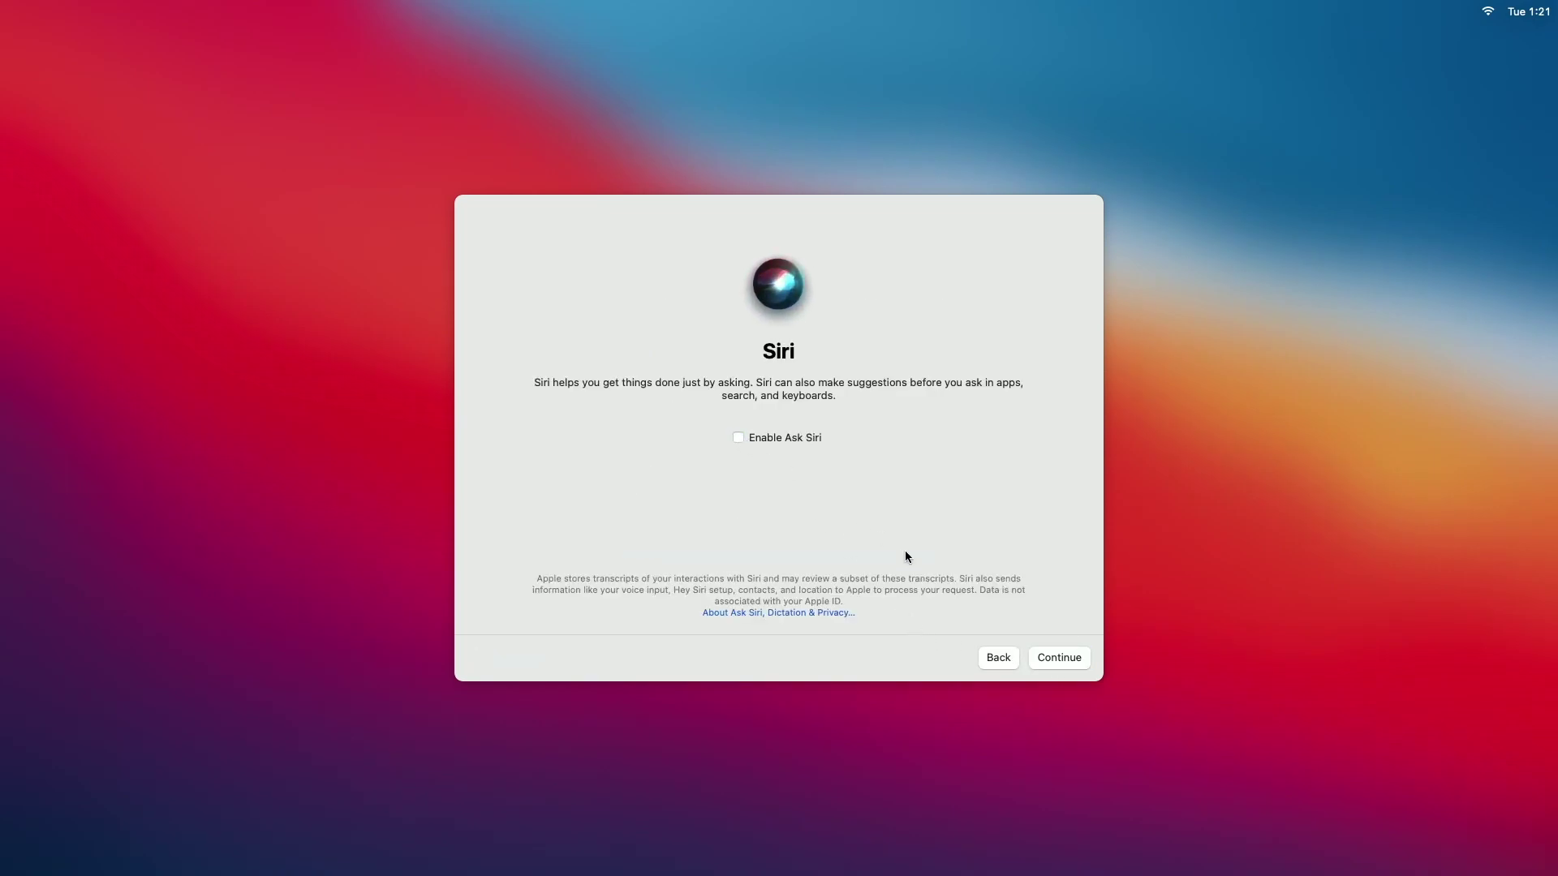
{"action": "left_click", "coordinate": [1054, 659]}
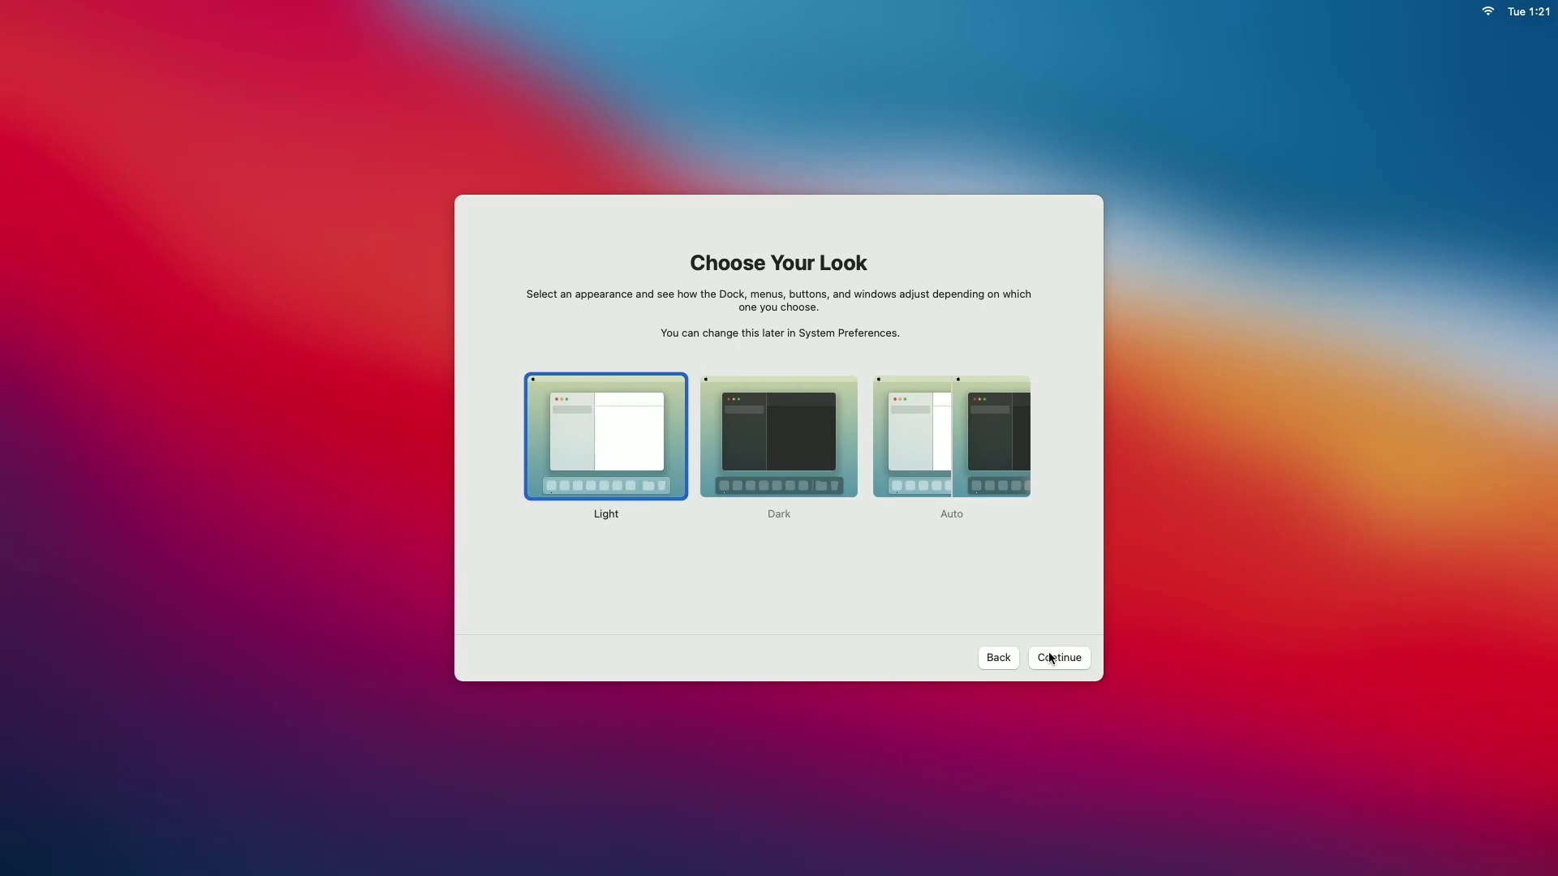
{"action": "left_click", "coordinate": [951, 437]}
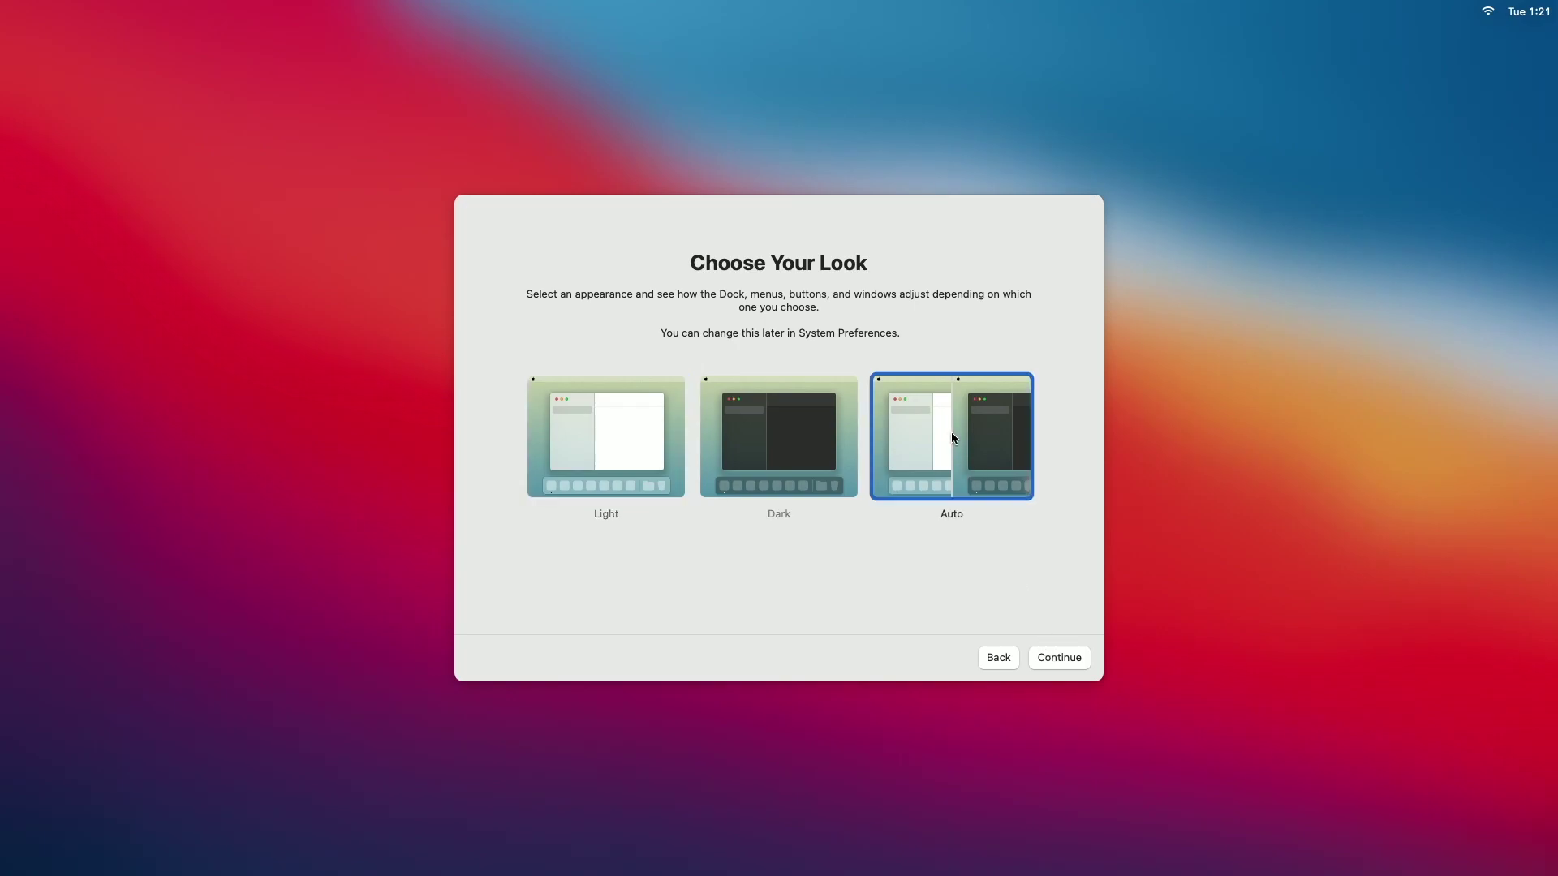
{"action": "left_click", "coordinate": [1066, 657]}
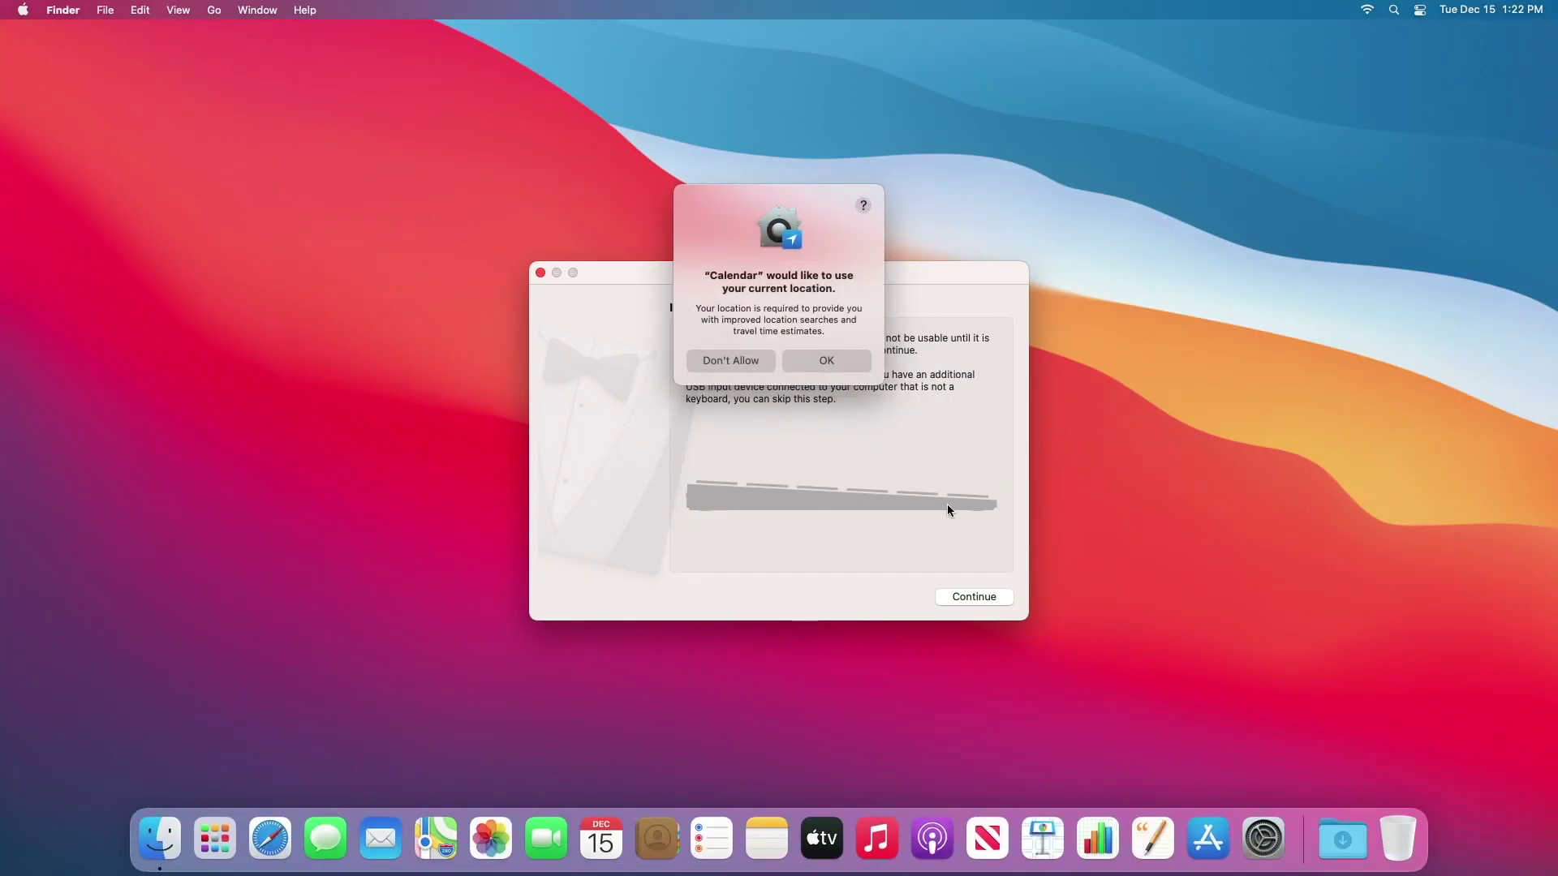
Allow Calendar location access and identify the keyboard as ANSI by pressing Z and slash
{"action": "left_click", "coordinate": [839, 363]}
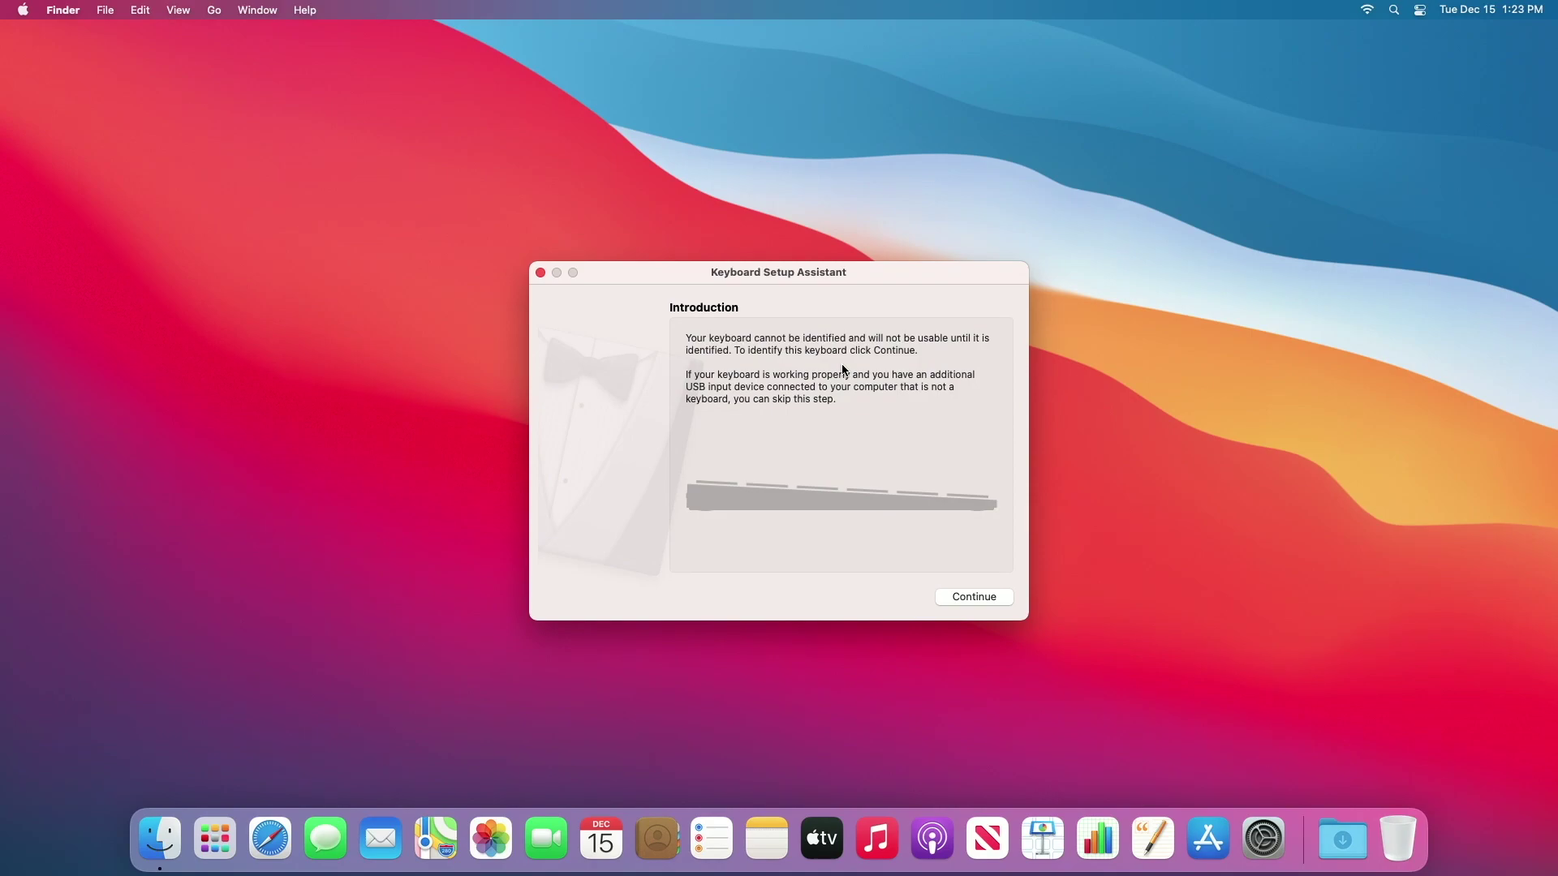
{"action": "left_click", "coordinate": [976, 597]}
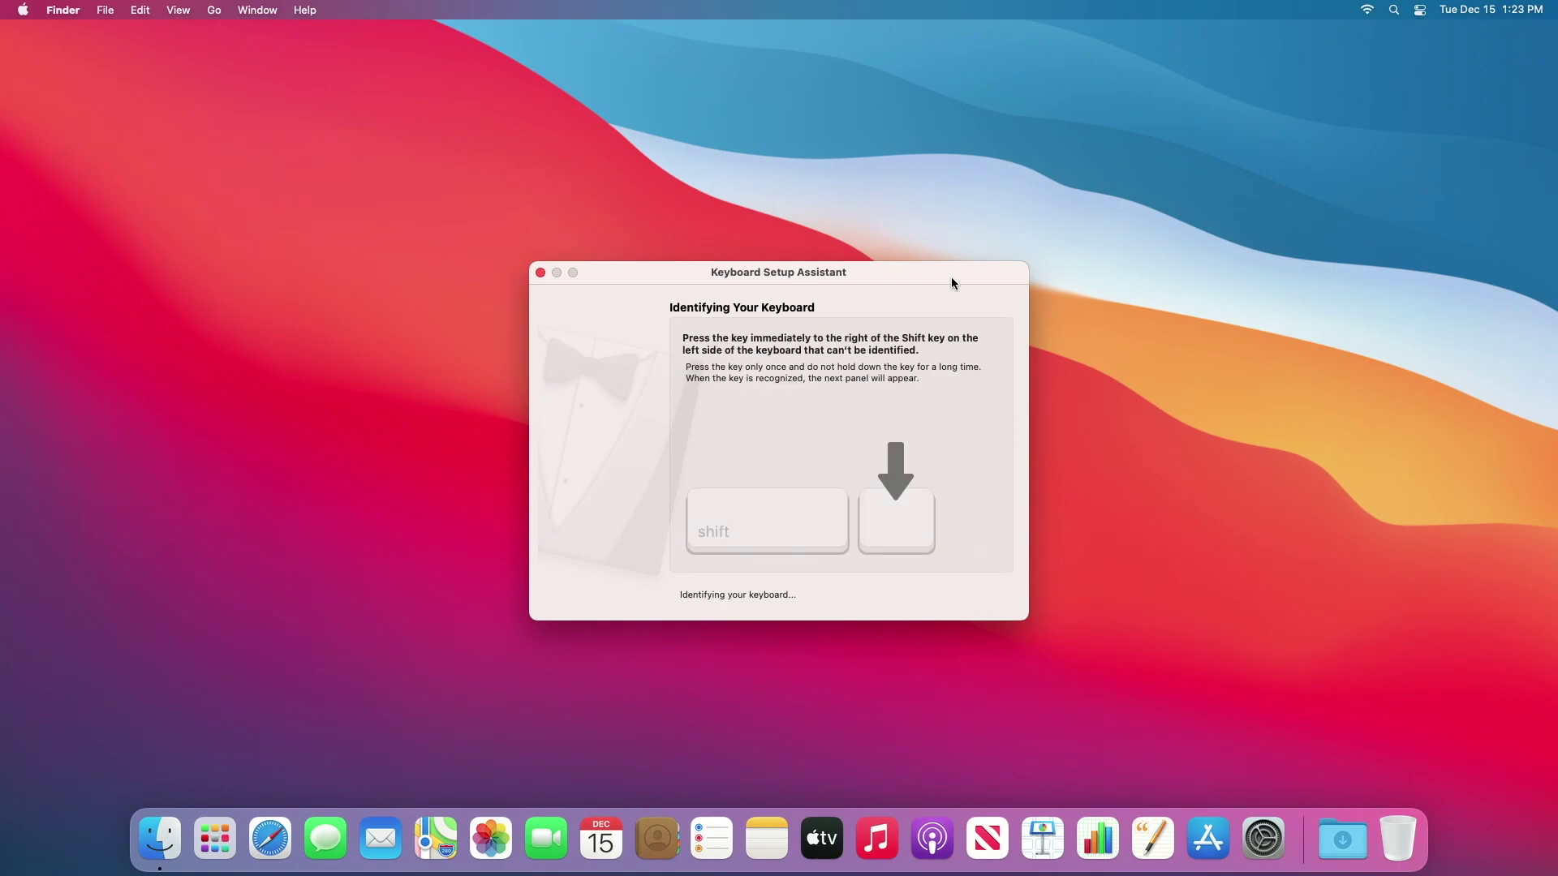
{"action": "key", "text": "z"}
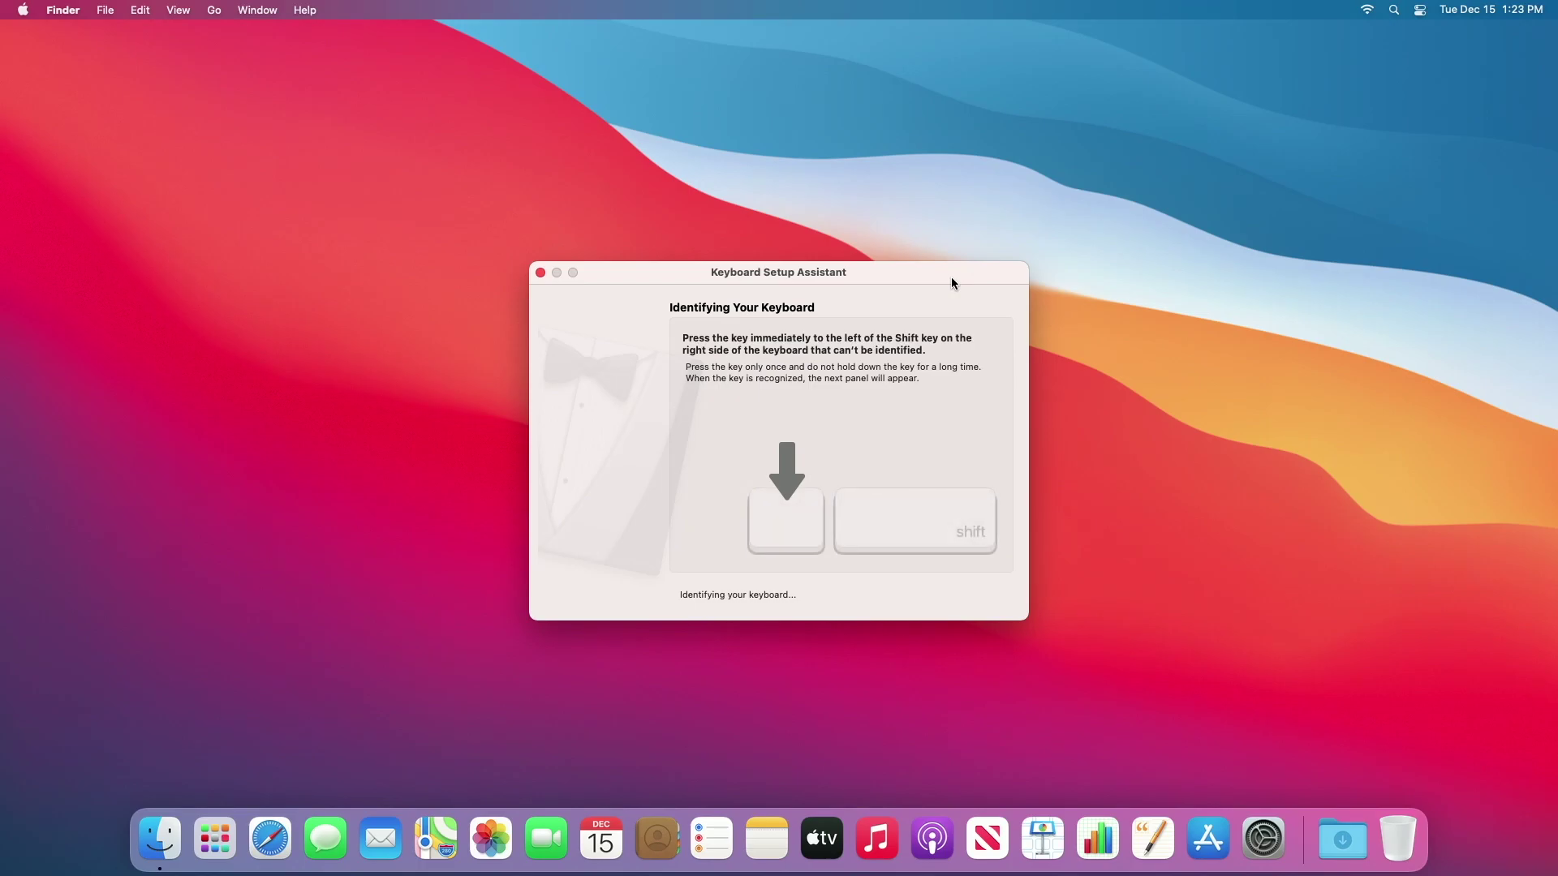
{"action": "key", "text": "slash"}
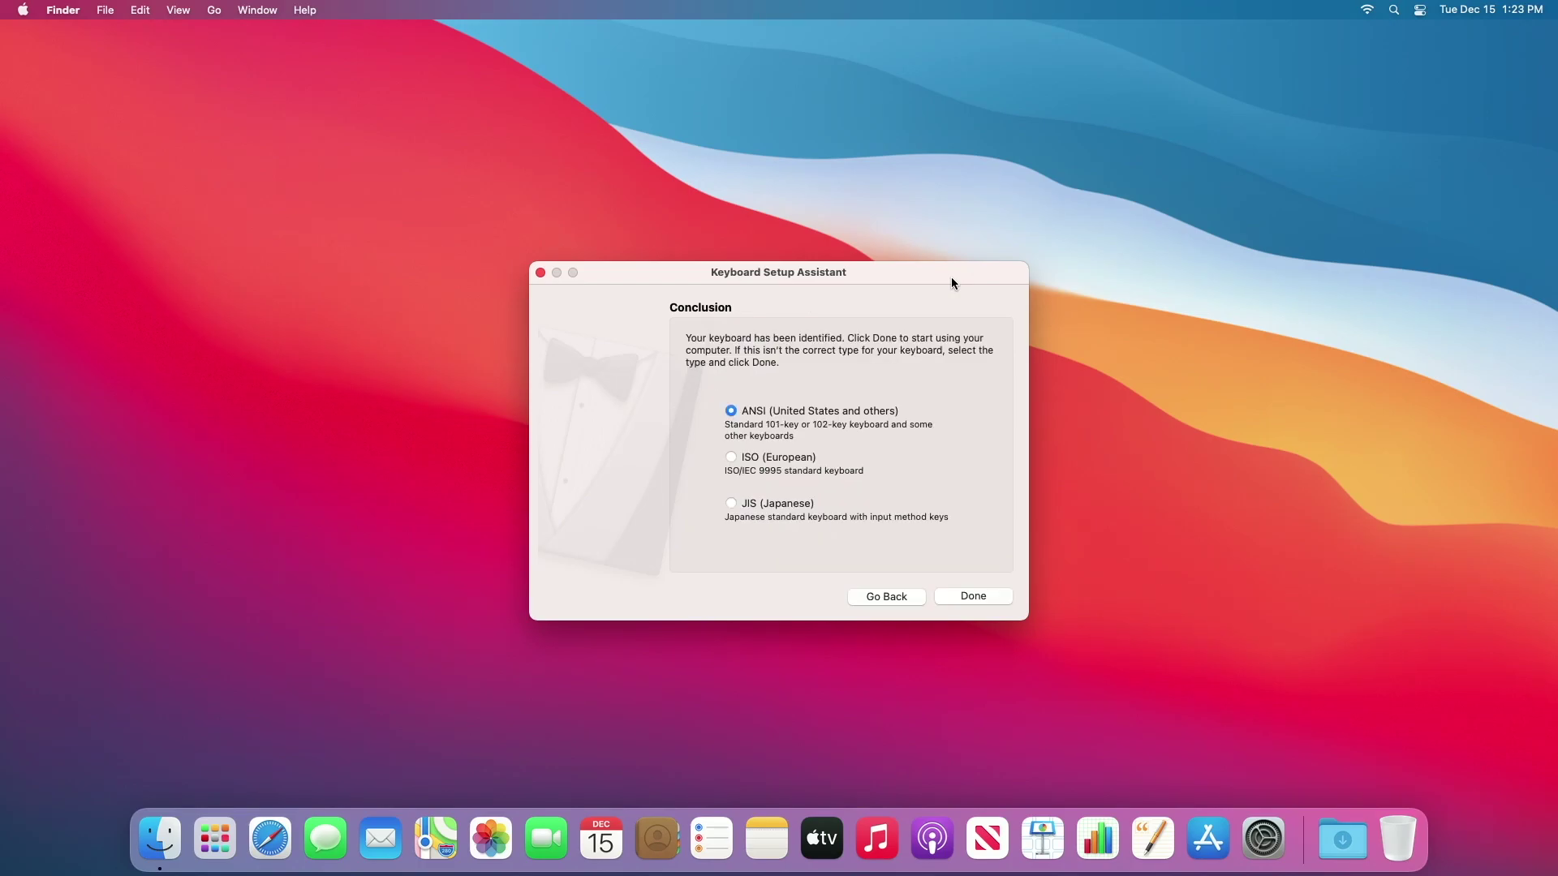
{"action": "left_click", "coordinate": [941, 596]}
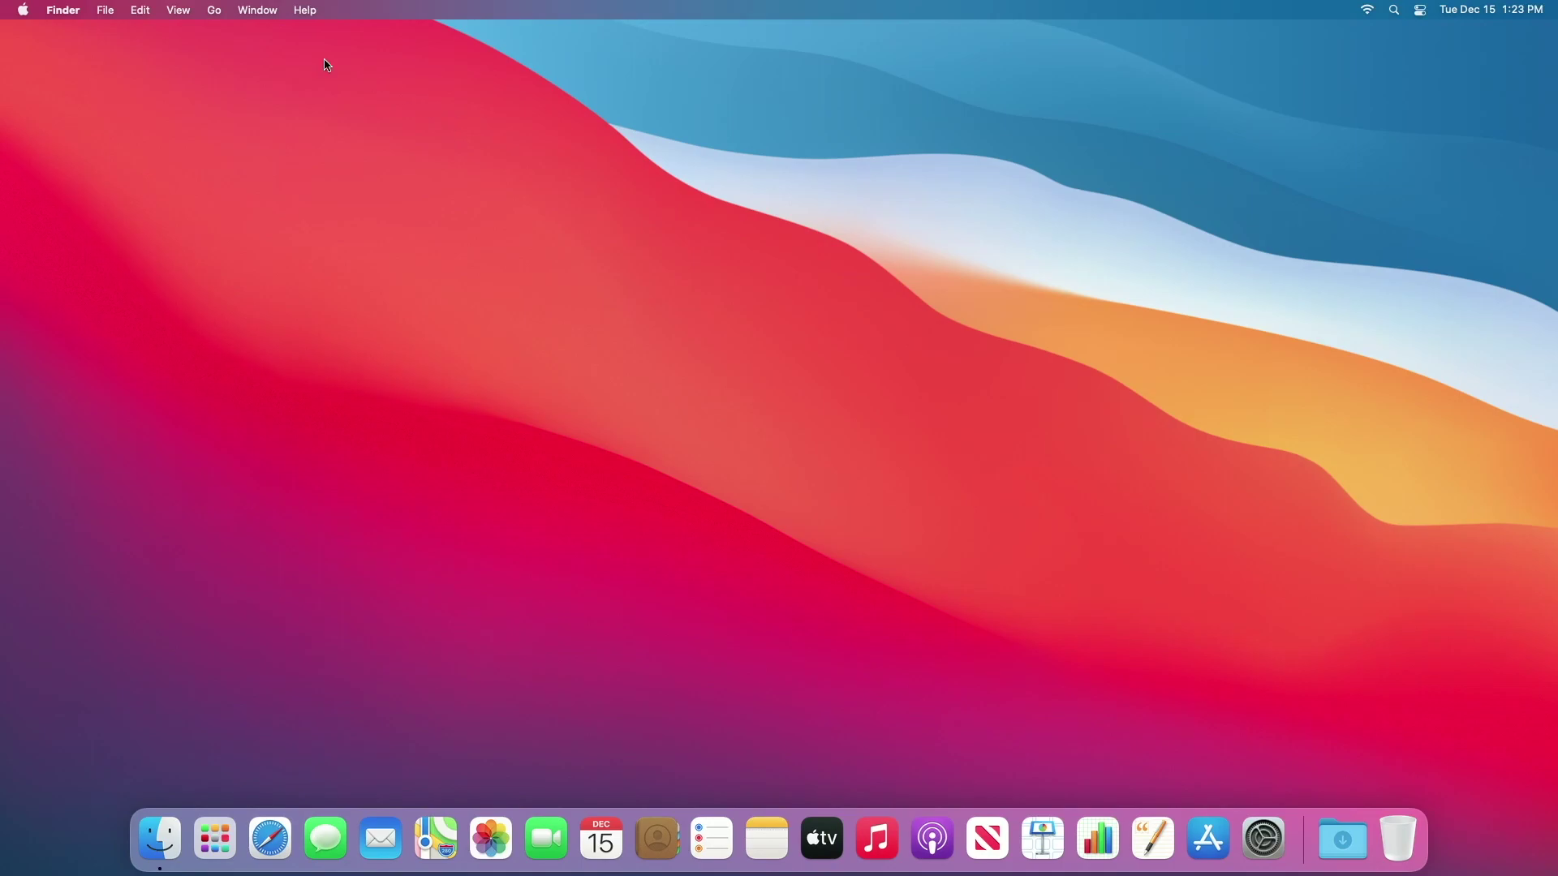
Turn on Hard disks in Finder Preferences so they show on the desktop
{"action": "left_click", "coordinate": [52, 6]}
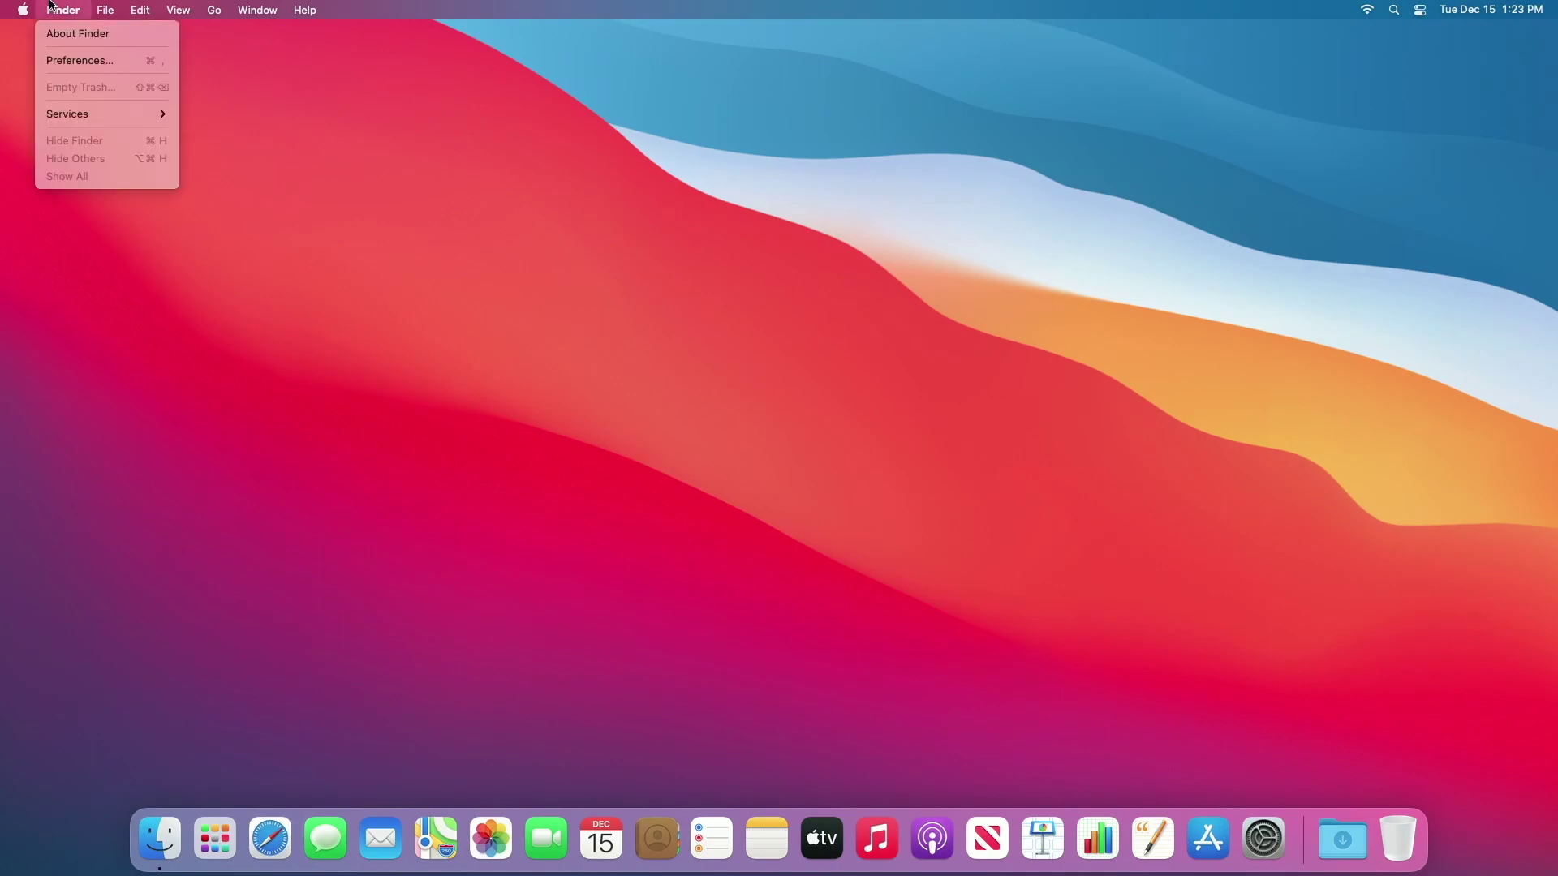
{"action": "left_click", "coordinate": [81, 60]}
{"action": "left_click", "coordinate": [93, 139]}
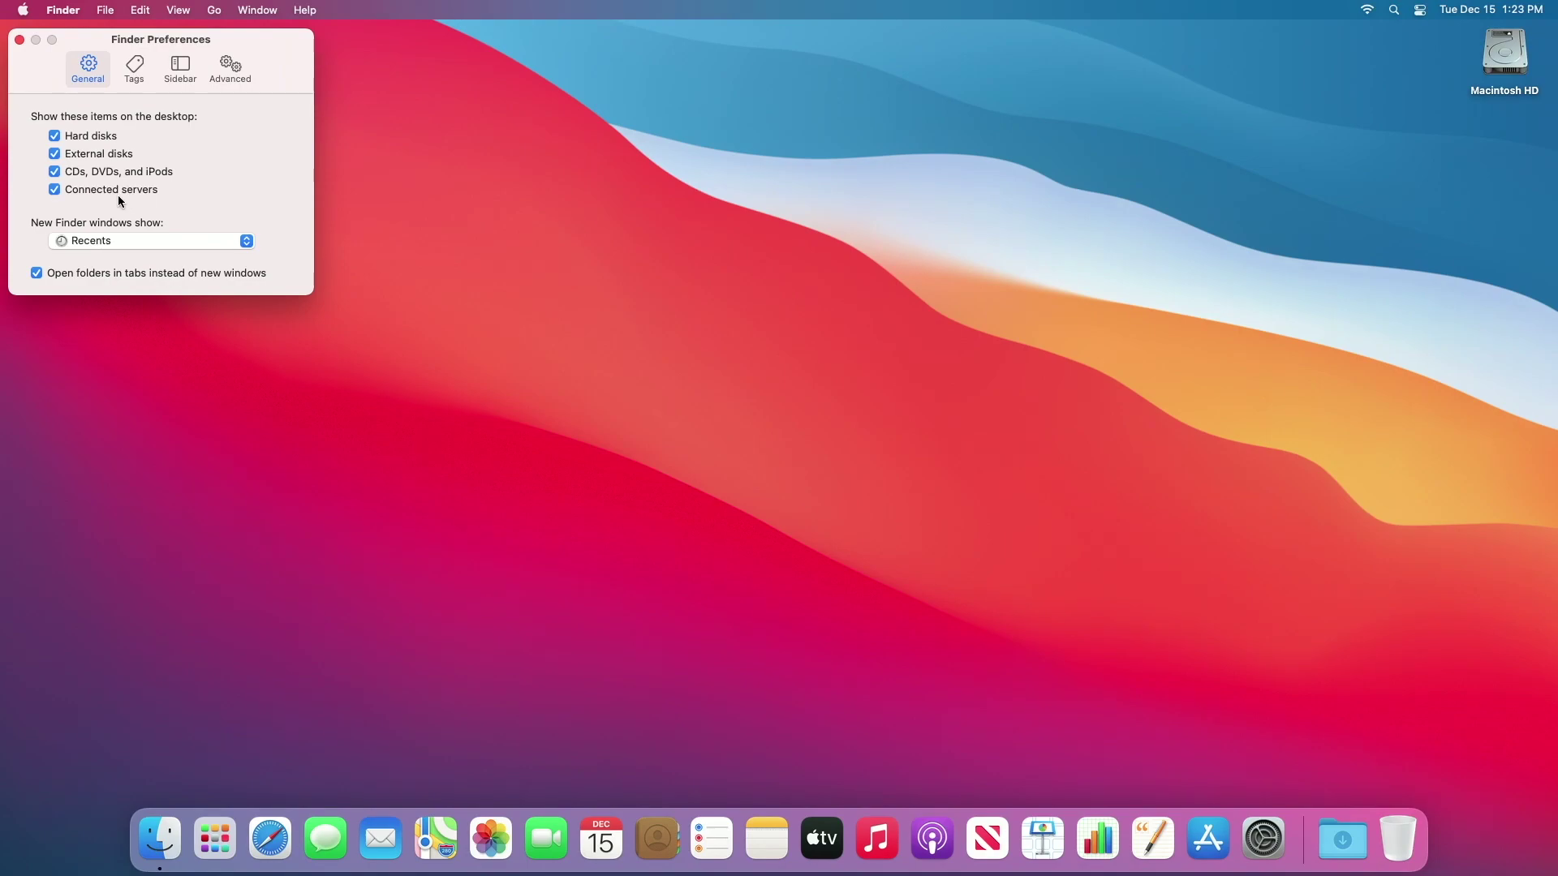
{"action": "left_click", "coordinate": [20, 39]}
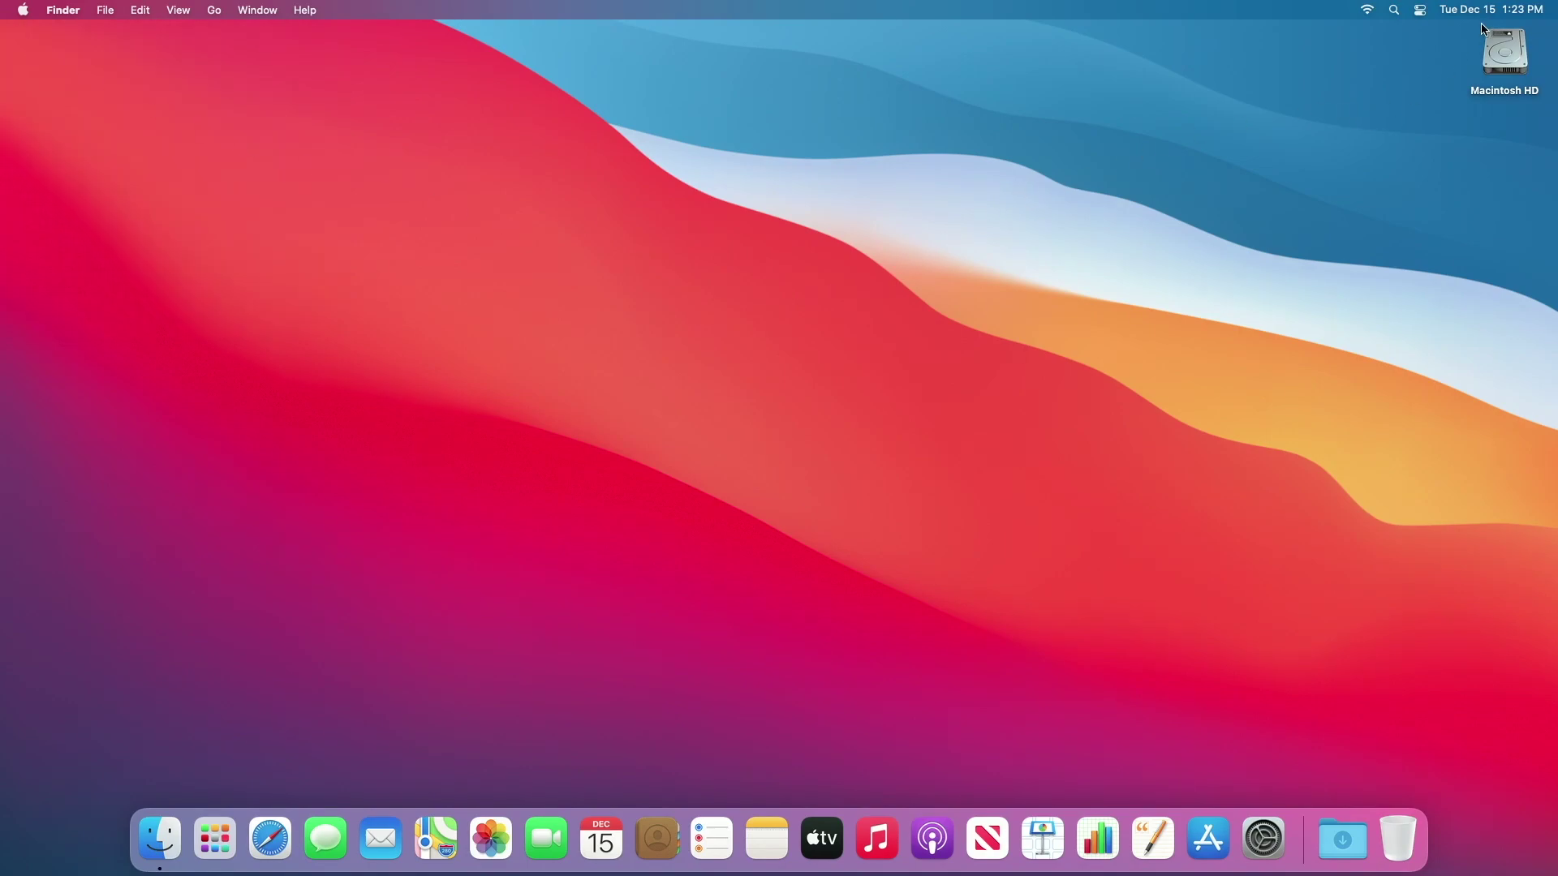
Drag Applications from Macintosh HD to the Dock, set to display as Folder, view as List
{"action": "double_click", "coordinate": [1514, 61]}
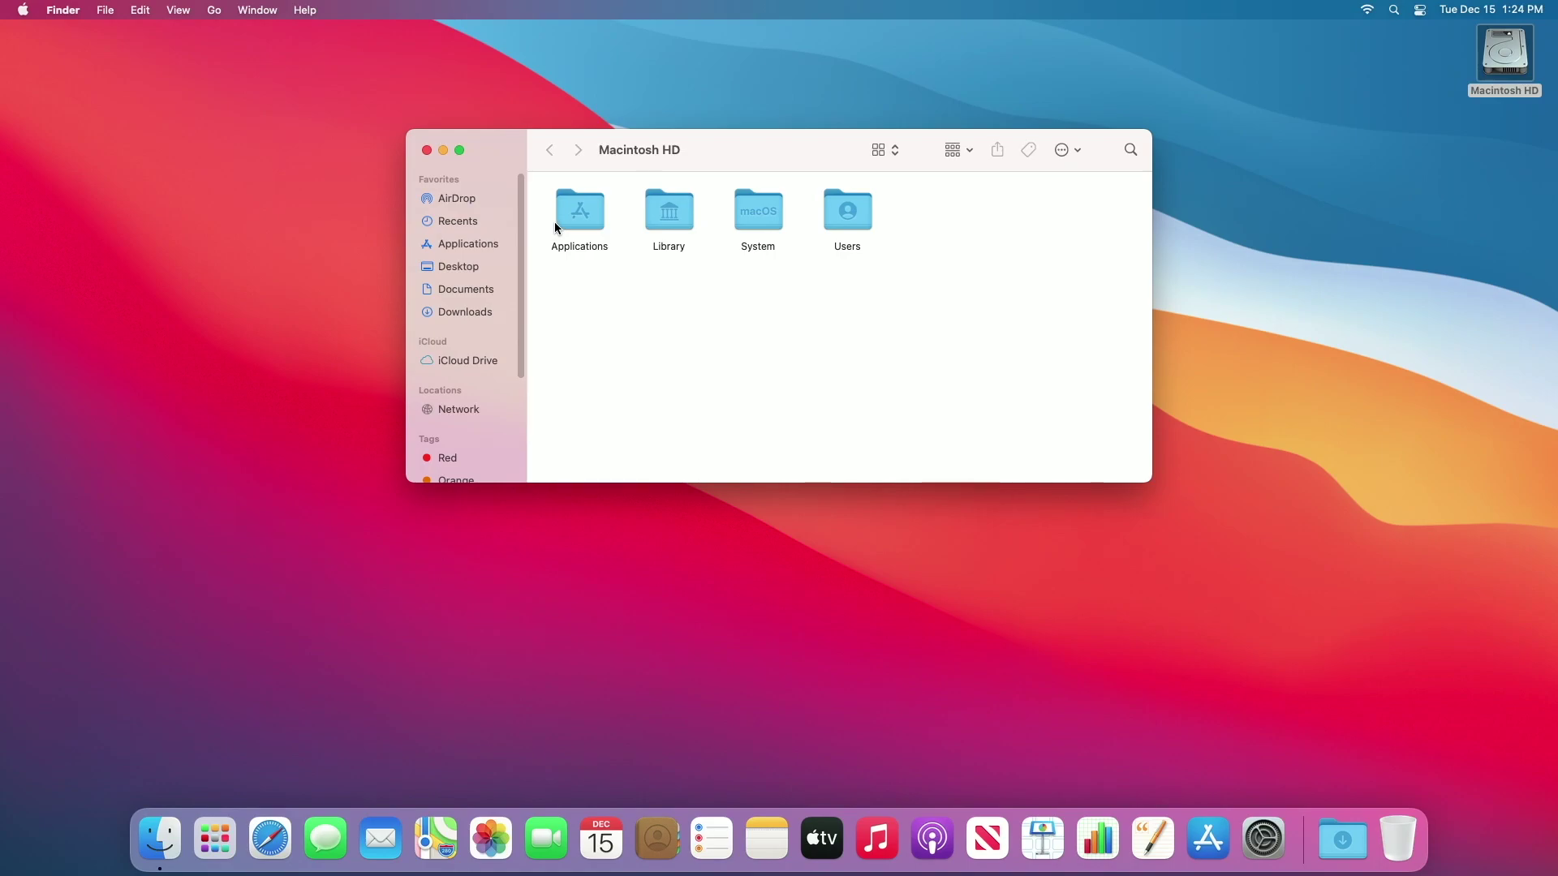
{"action": "left_click_drag", "start_coordinate": [578, 217], "coordinate": [1348, 842]}
{"action": "right_click", "coordinate": [1371, 840]}
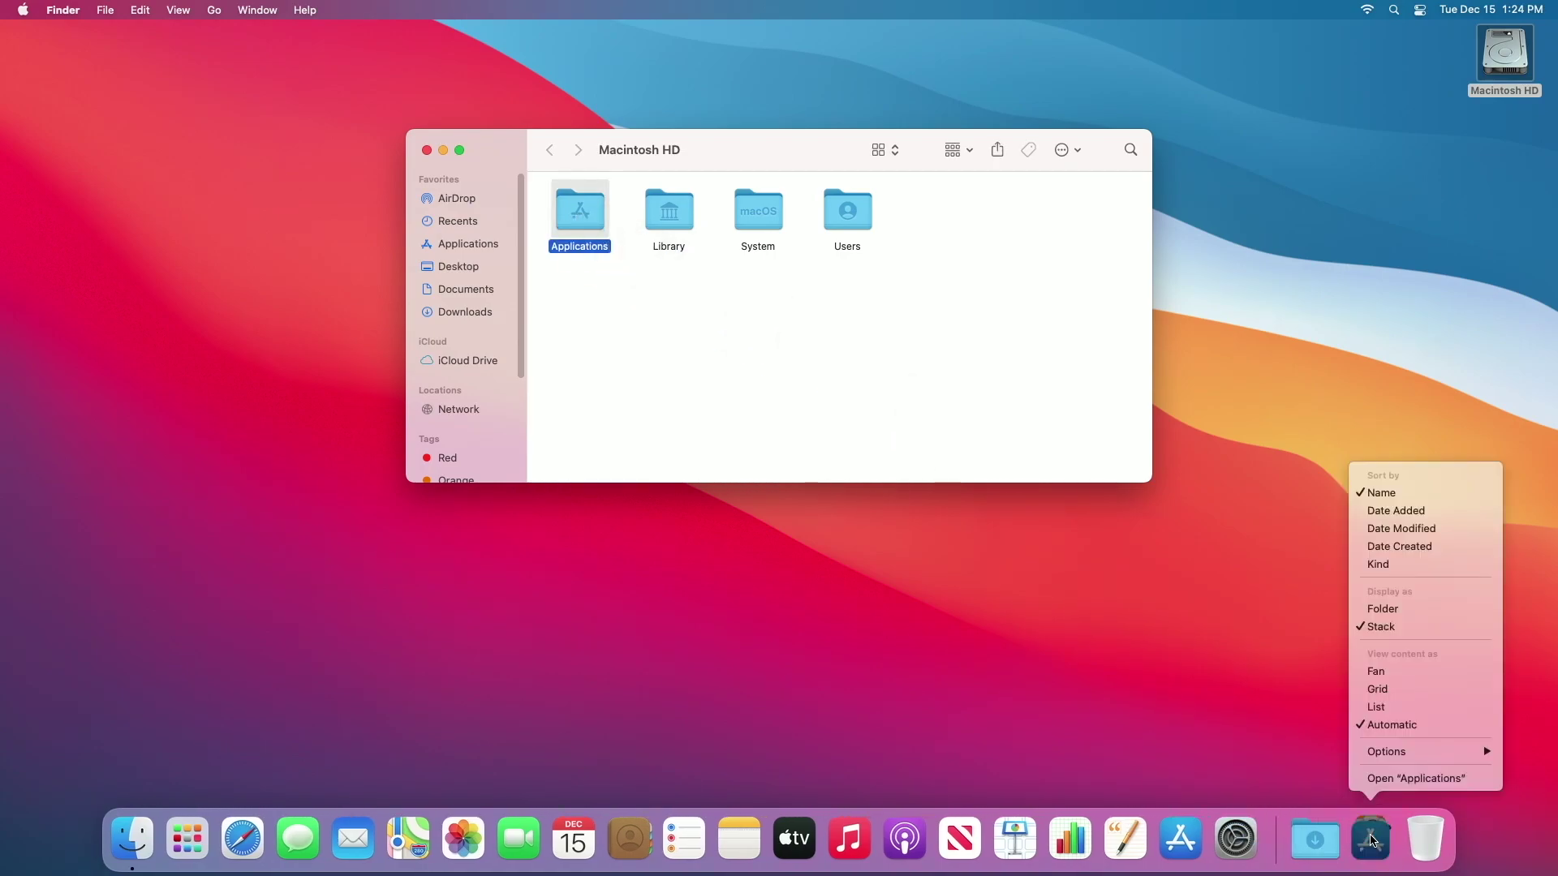
{"action": "left_click", "coordinate": [1396, 708]}
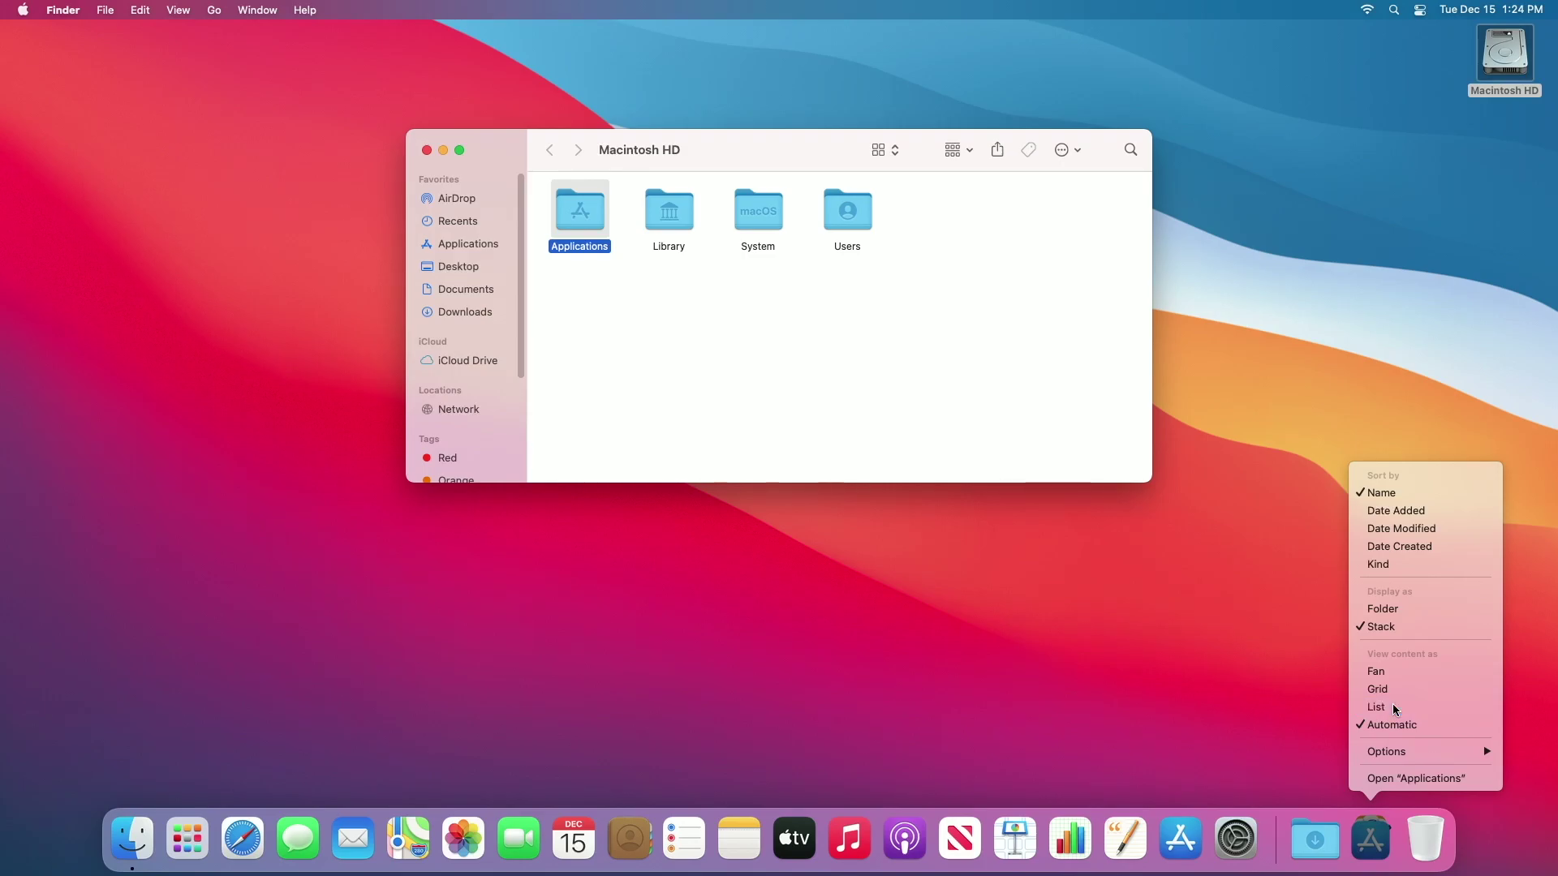
{"action": "right_click", "coordinate": [1372, 836]}
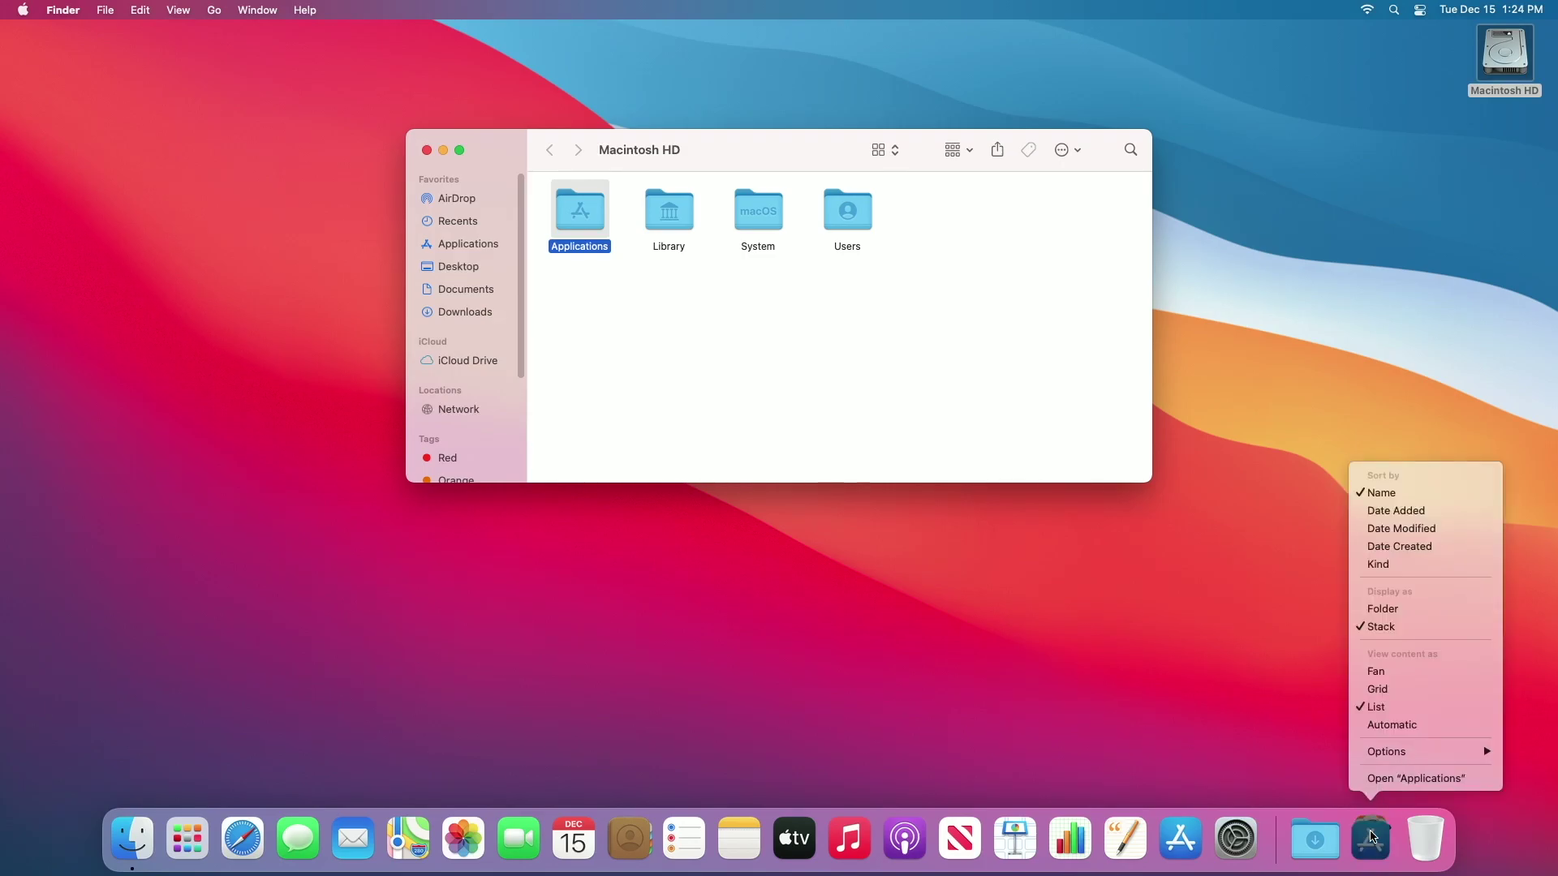
{"action": "left_click", "coordinate": [1384, 609]}
Launch QuickTime Player from the Applications list in the Dock
{"action": "left_click", "coordinate": [1374, 839]}
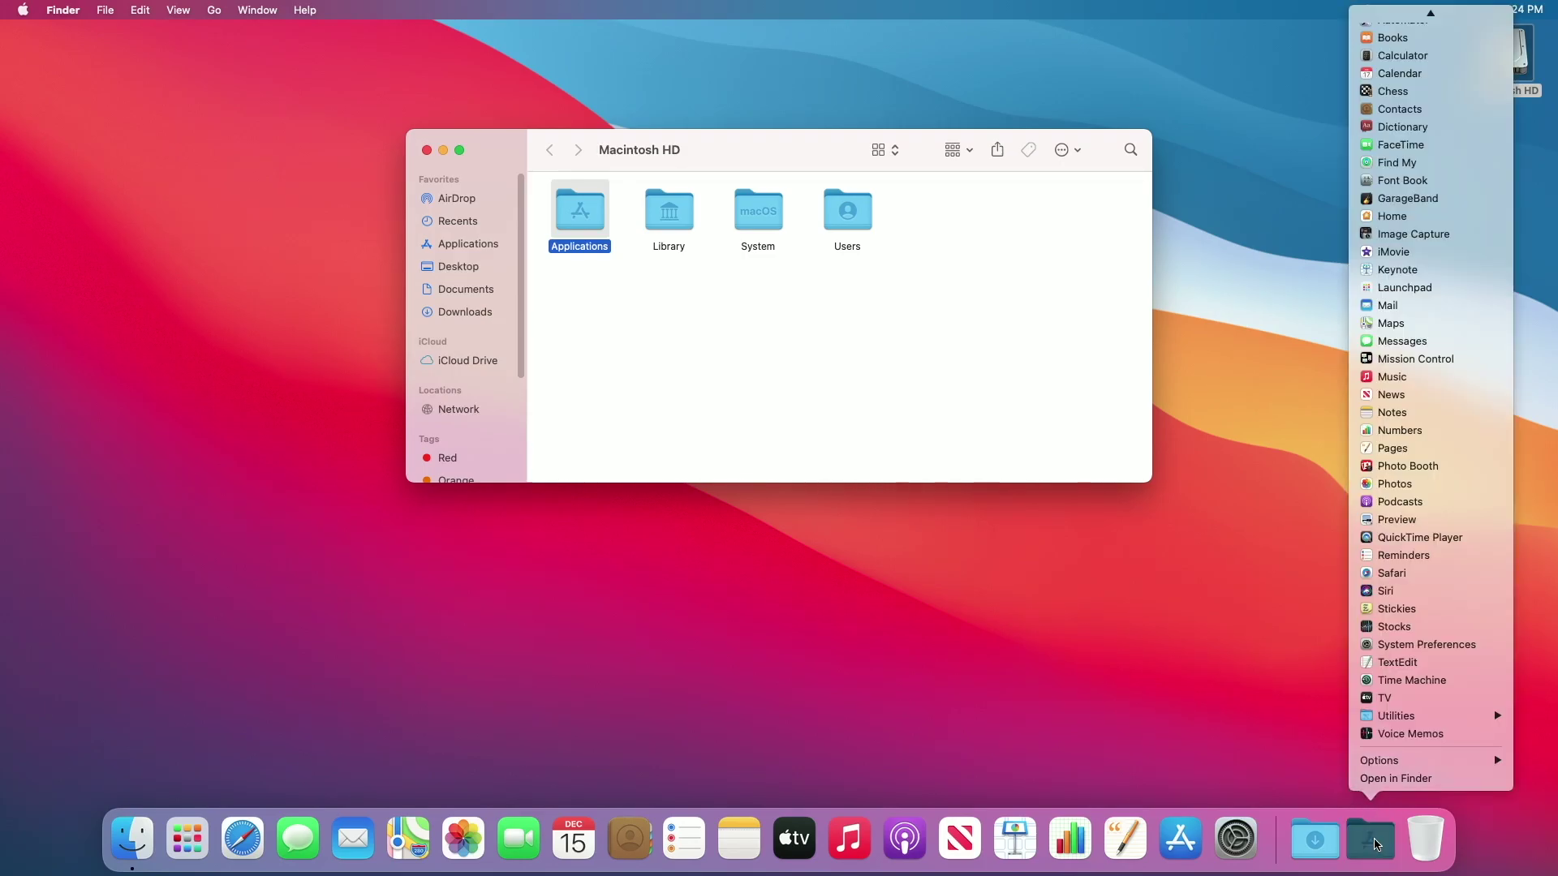
{"action": "scroll", "coordinate": [1357, 310], "scroll_direction": "up", "scroll_amount": 1}
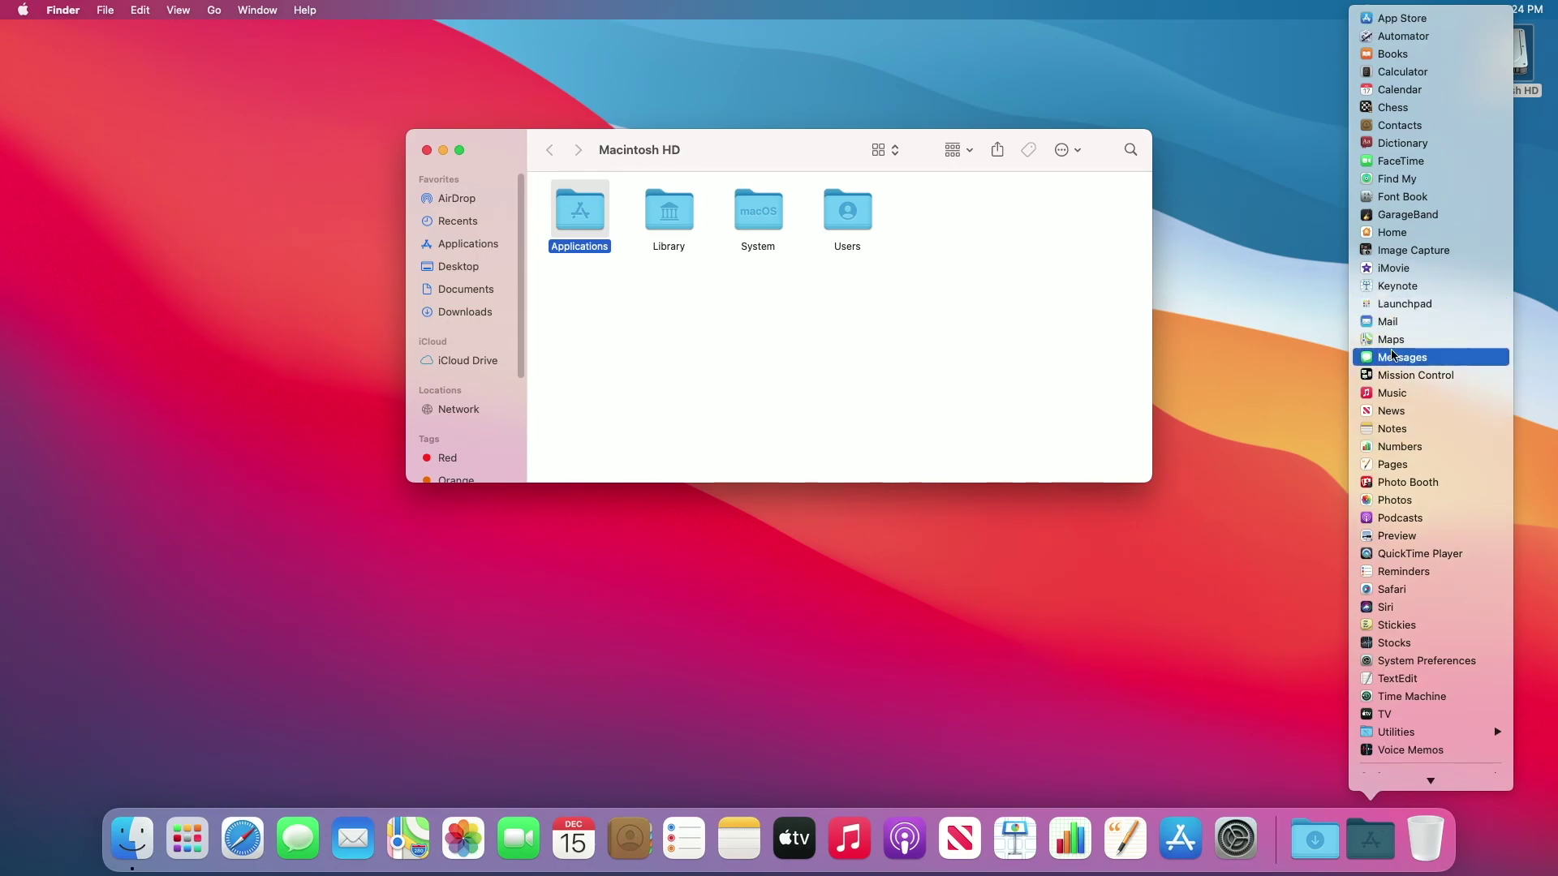
{"action": "left_click", "coordinate": [1383, 553]}
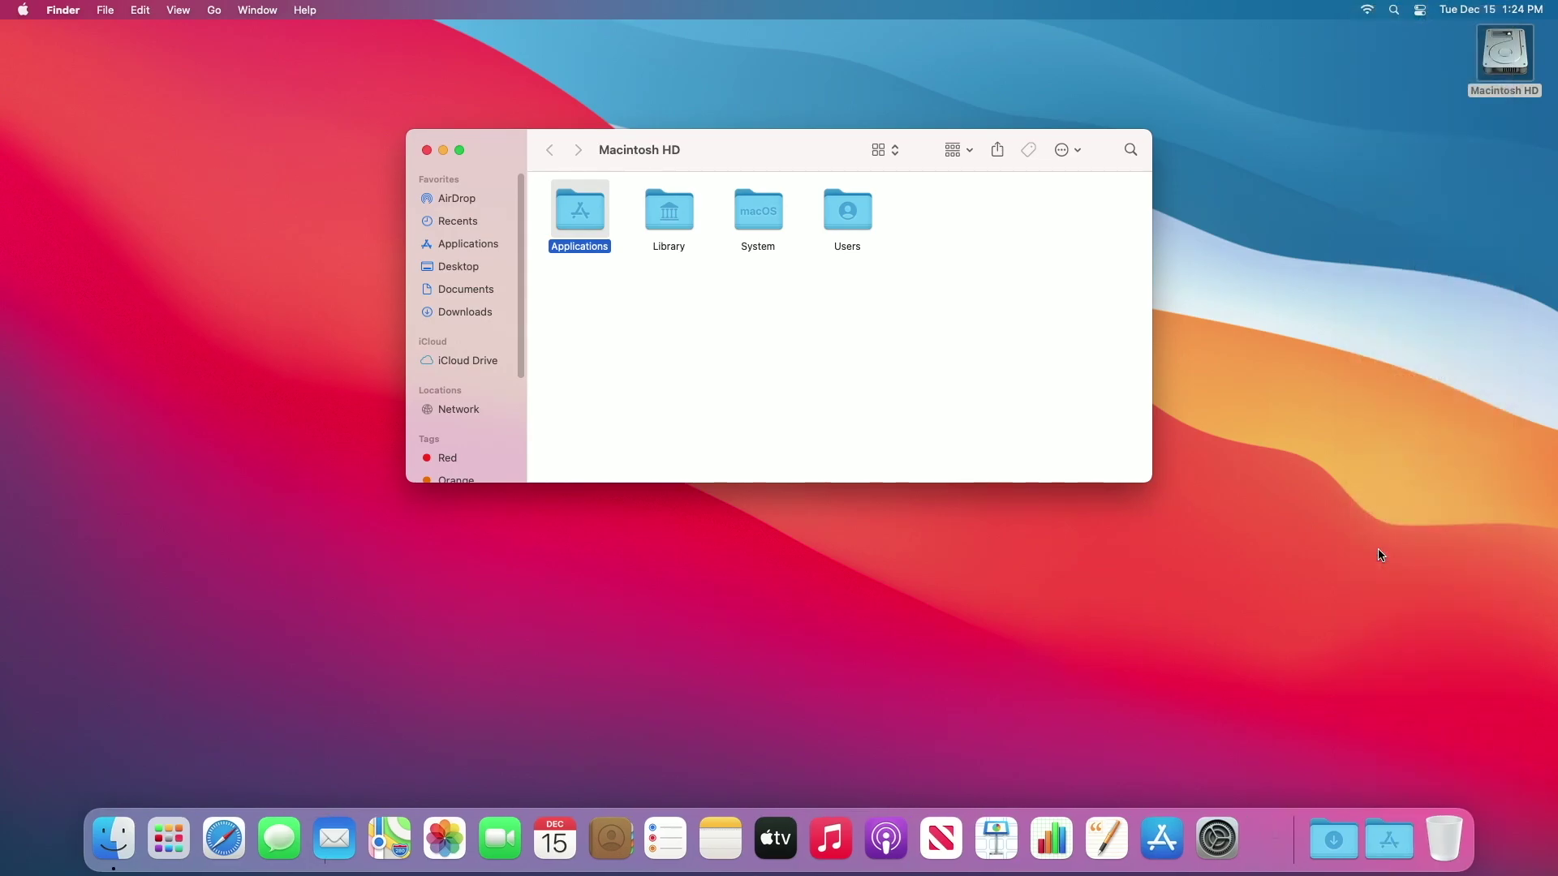
Run the speed test at 192.168.7.2:3000 in Safari, then close the browser window
{"action": "left_click", "coordinate": [426, 150]}
{"action": "left_click", "coordinate": [208, 827]}
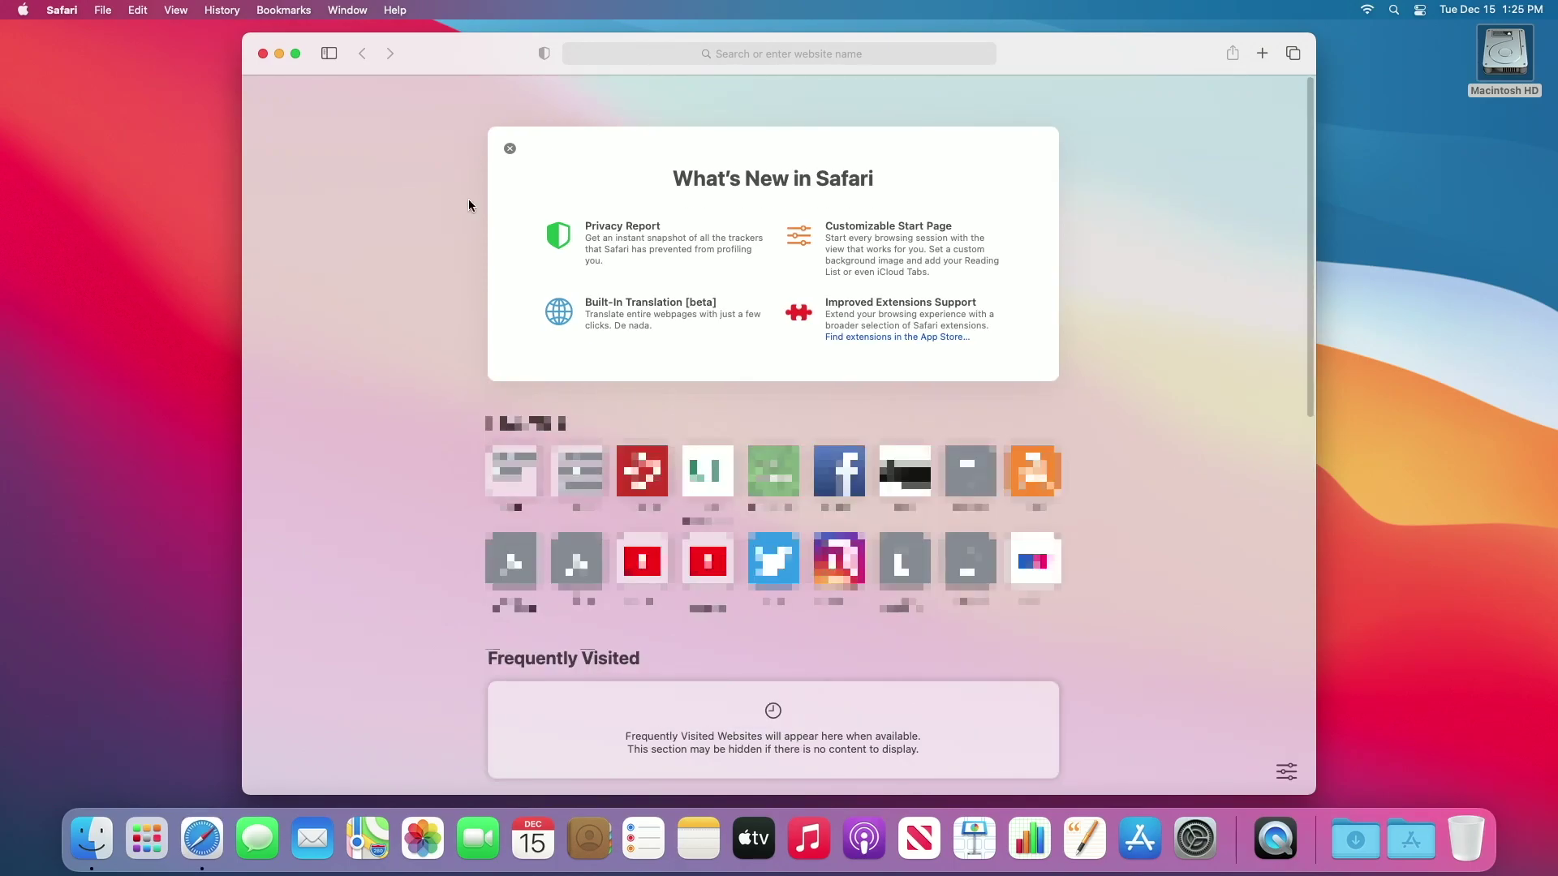
{"action": "left_click", "coordinate": [688, 55]}
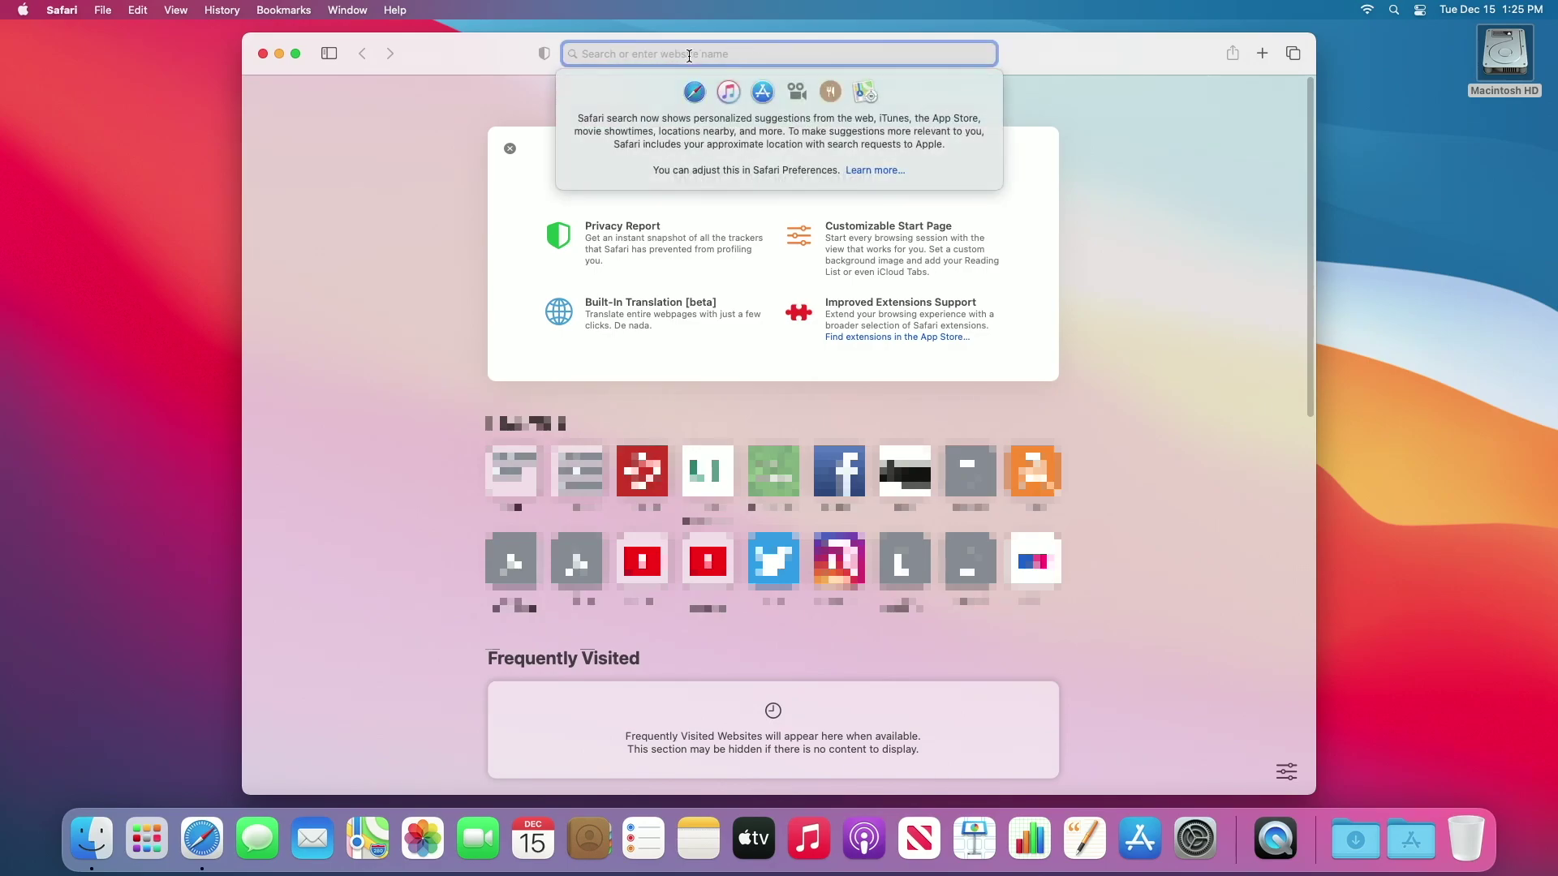
{"action": "type", "text": "192.168.7.2:3000"}
{"action": "key", "text": "Return"}
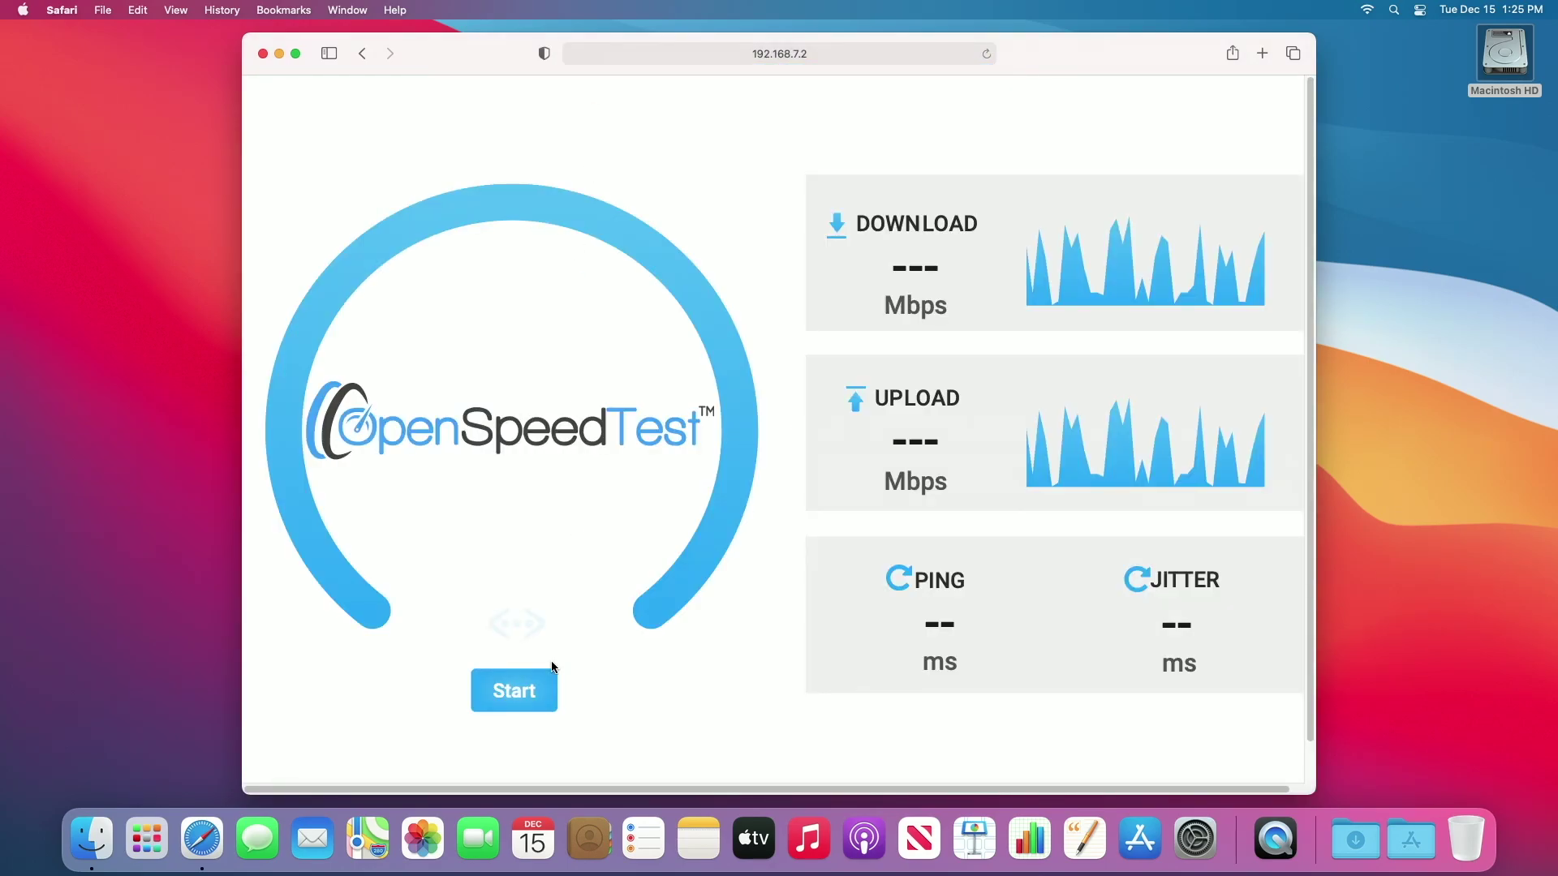
{"action": "left_click", "coordinate": [529, 688]}
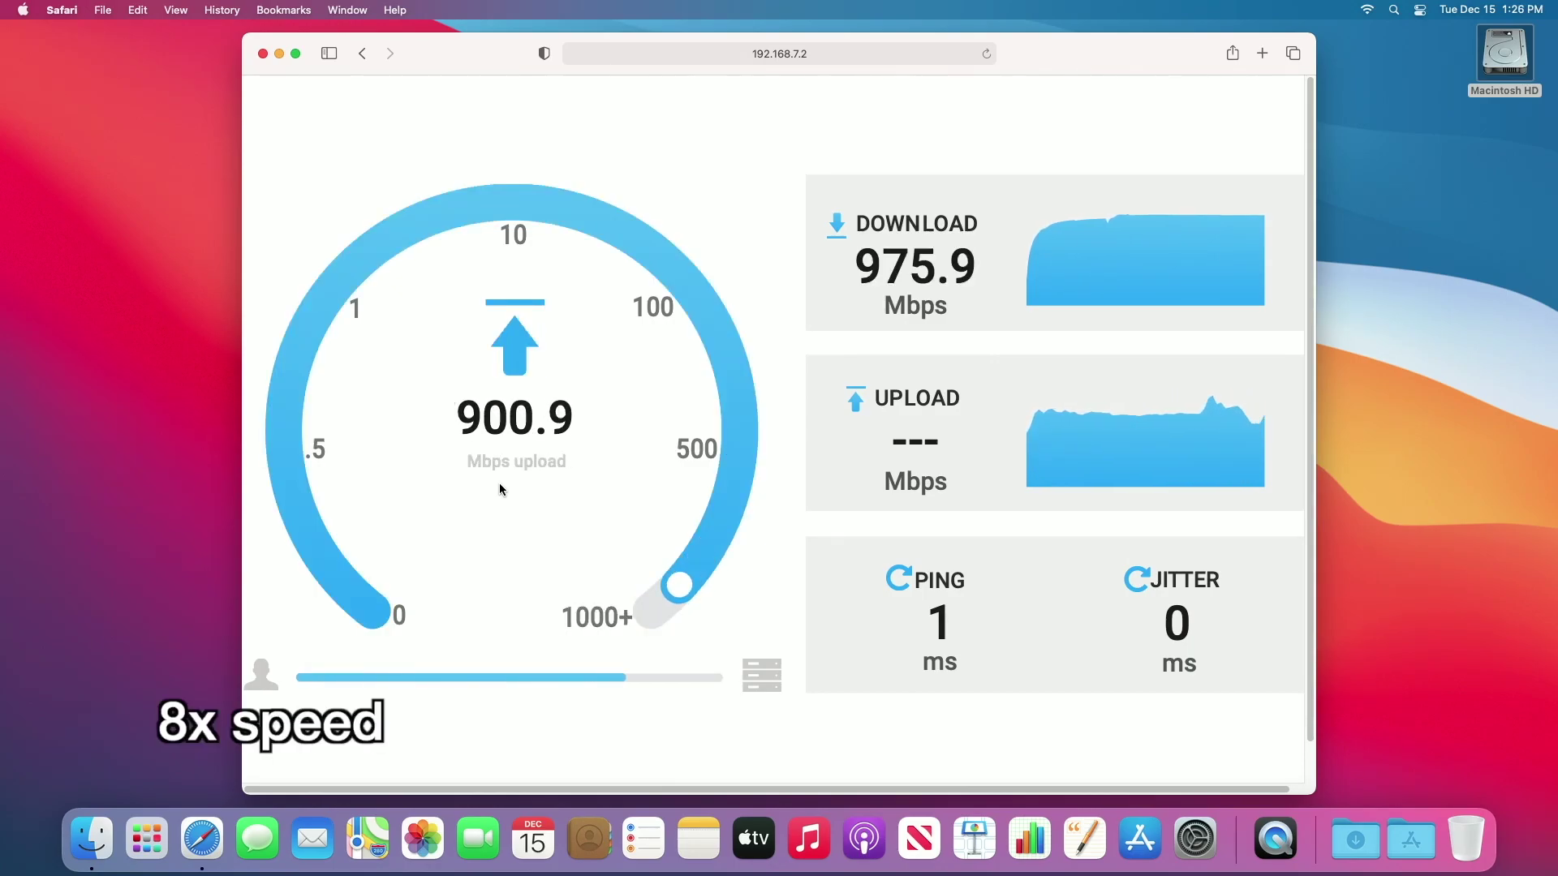
{"action": "left_click", "coordinate": [262, 54]}
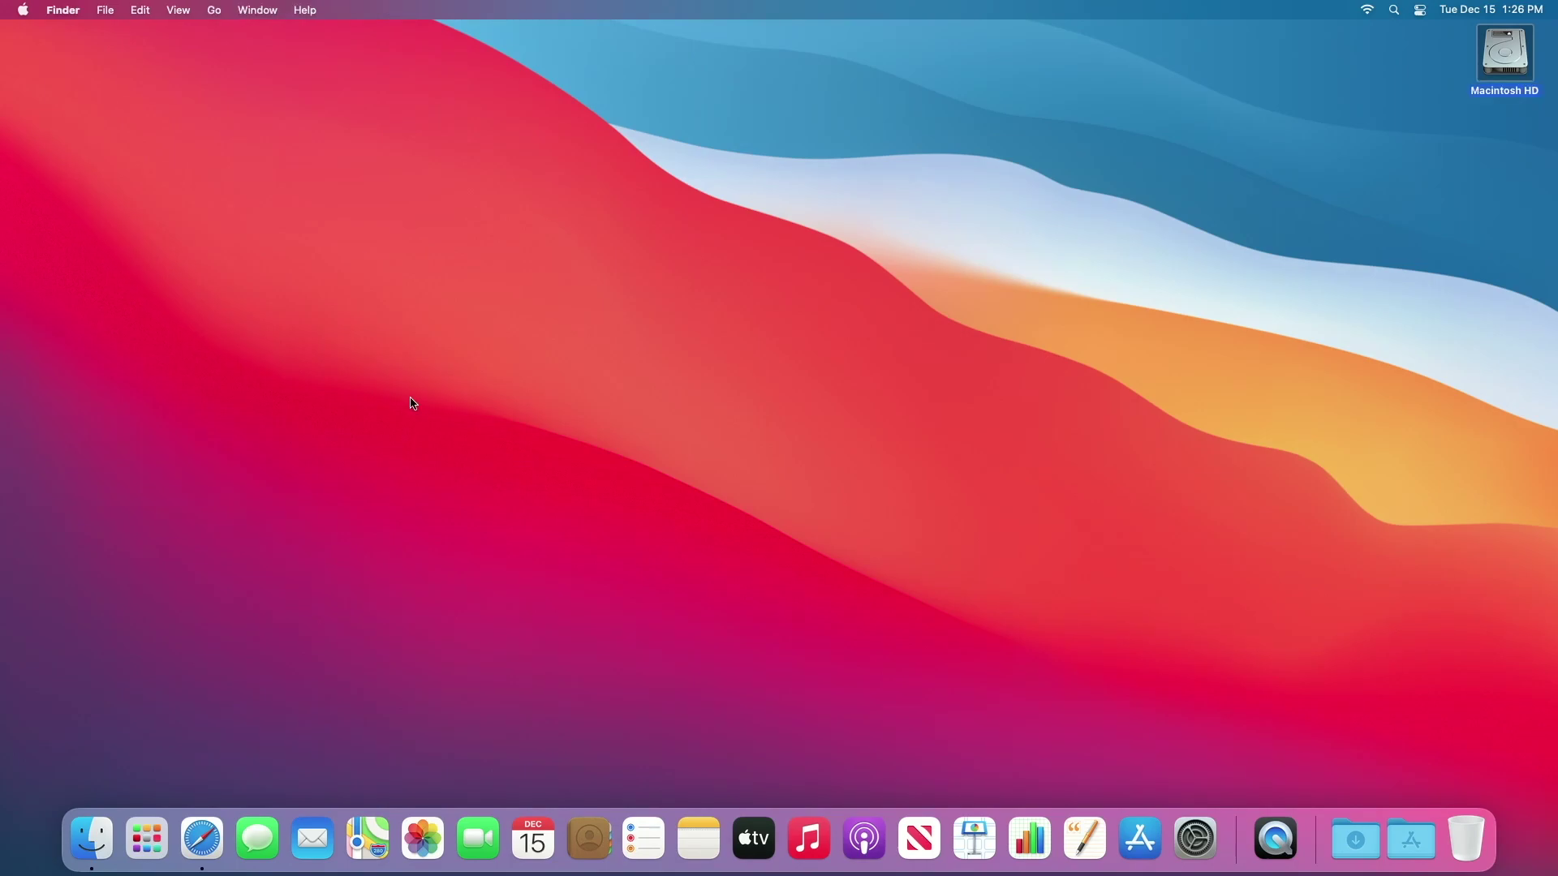
Check Software Update, review the available macOS Big Sur 11.1 update details, then close System Preferences
{"action": "left_click", "coordinate": [1194, 844]}
{"action": "left_click", "coordinate": [552, 450]}
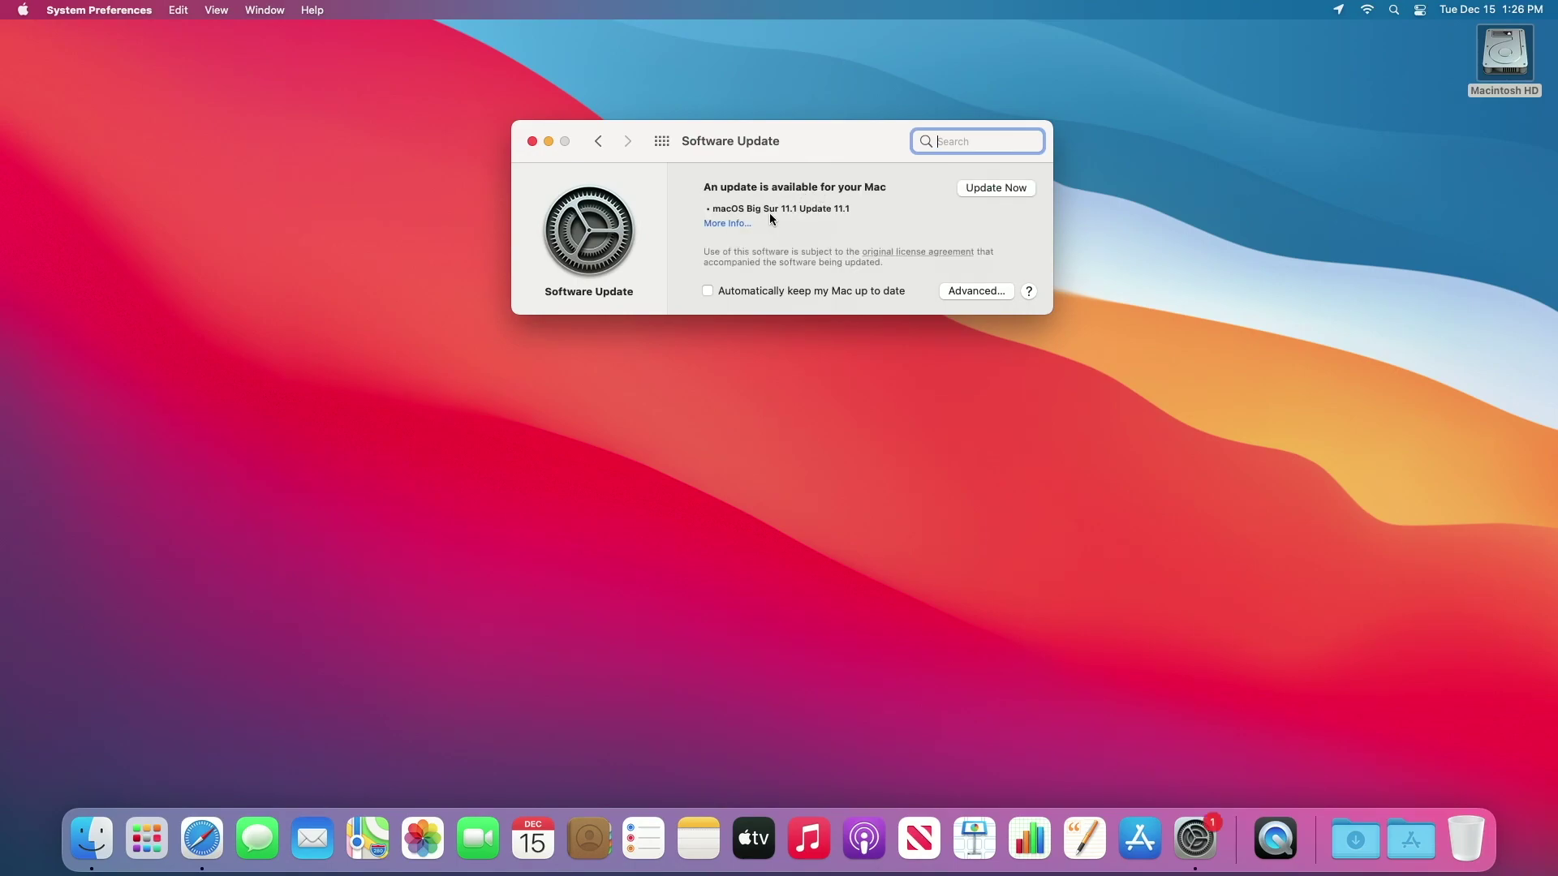
{"action": "left_click", "coordinate": [734, 225]}
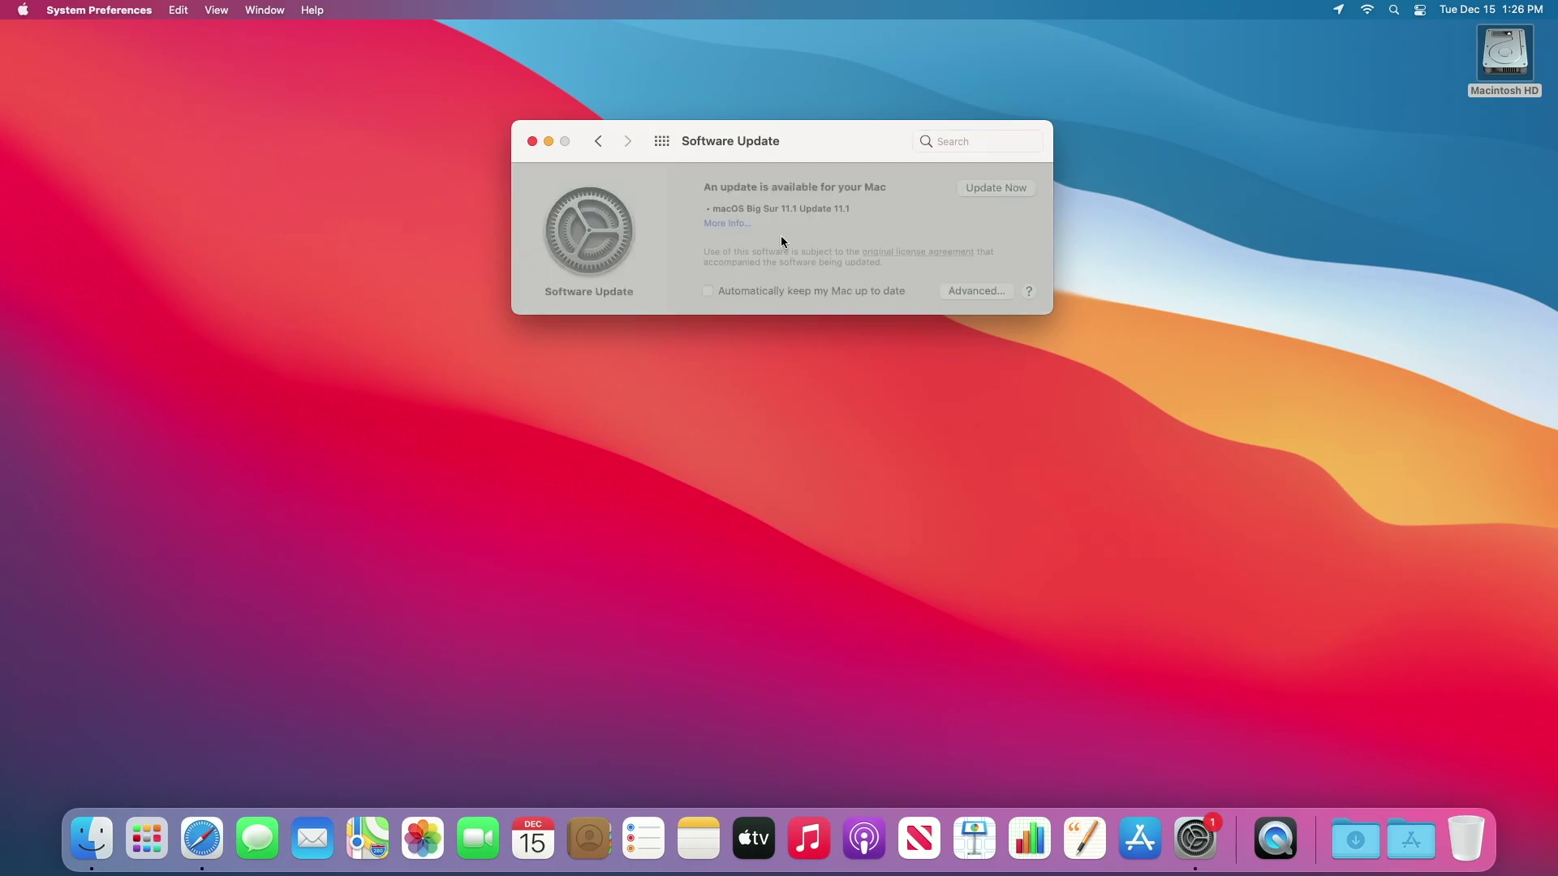
{"action": "left_click", "coordinate": [873, 422]}
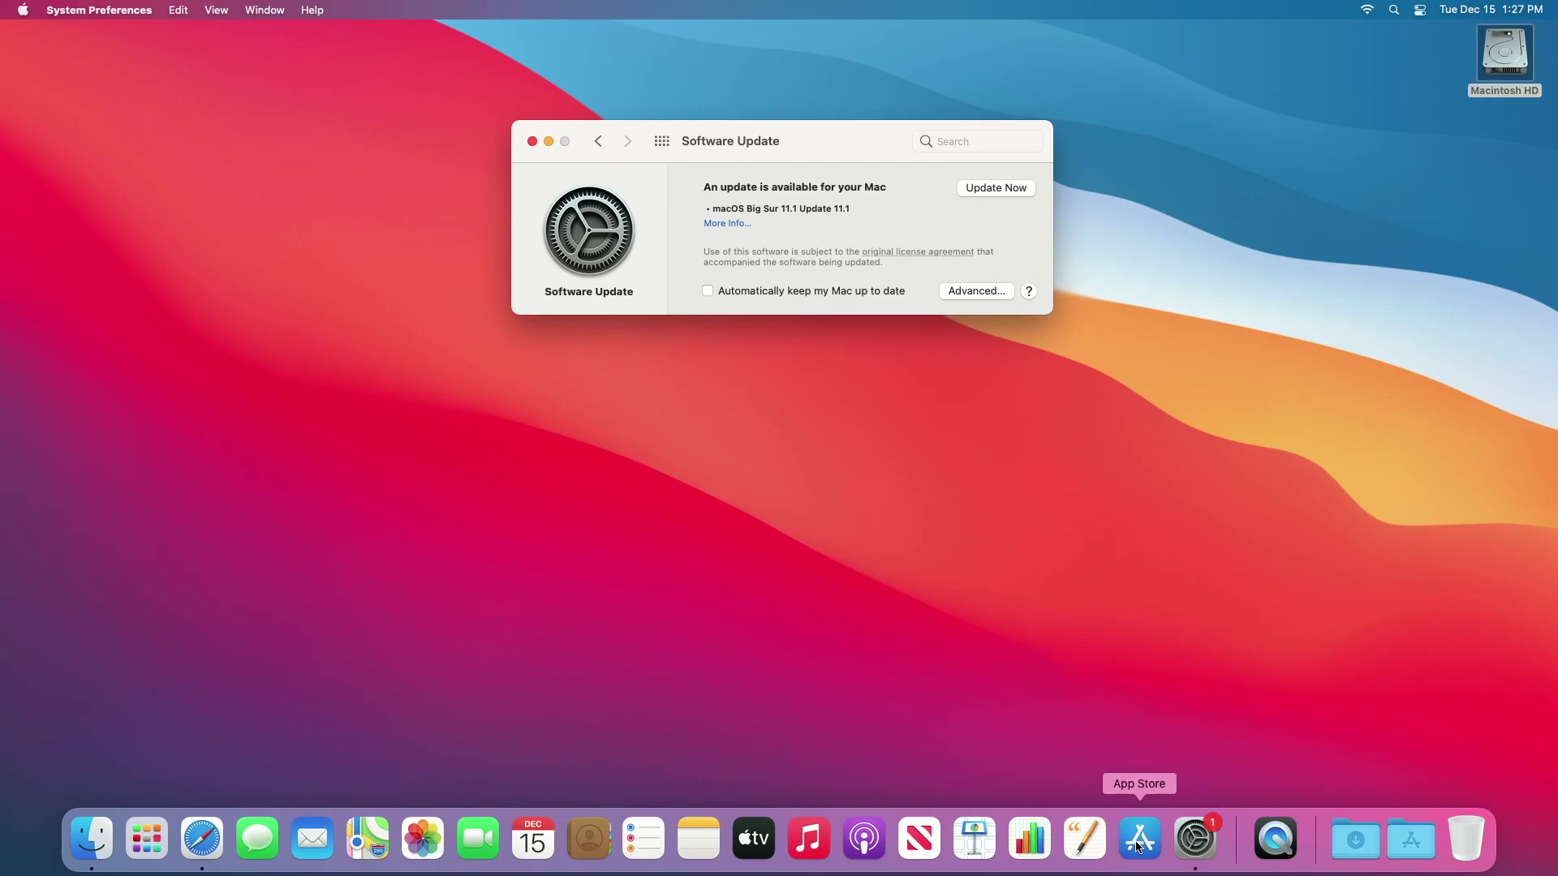
{"action": "left_click", "coordinate": [532, 141]}
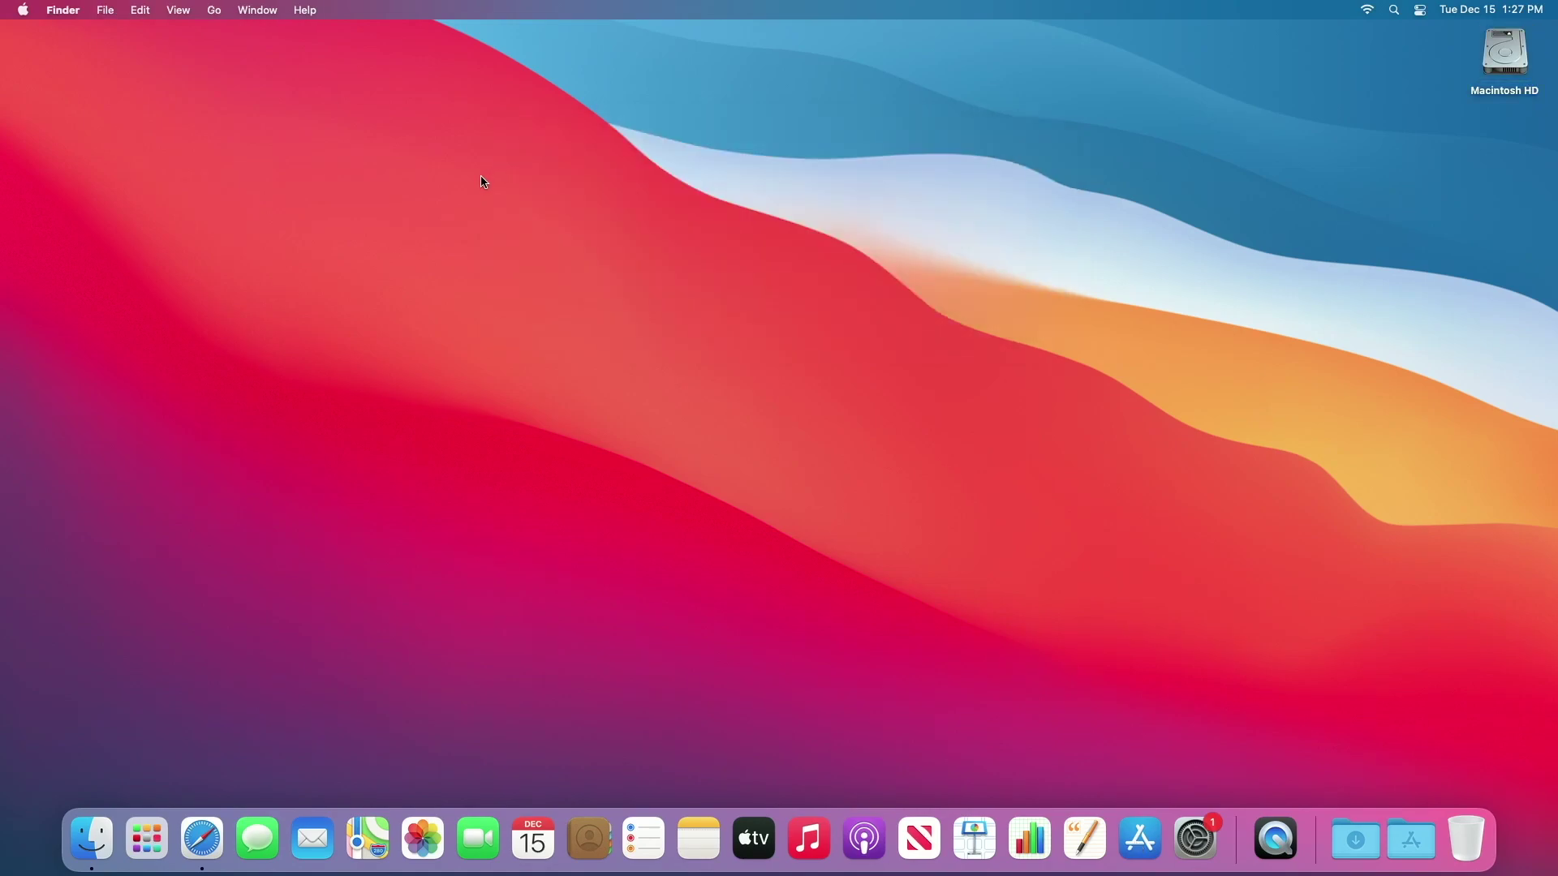